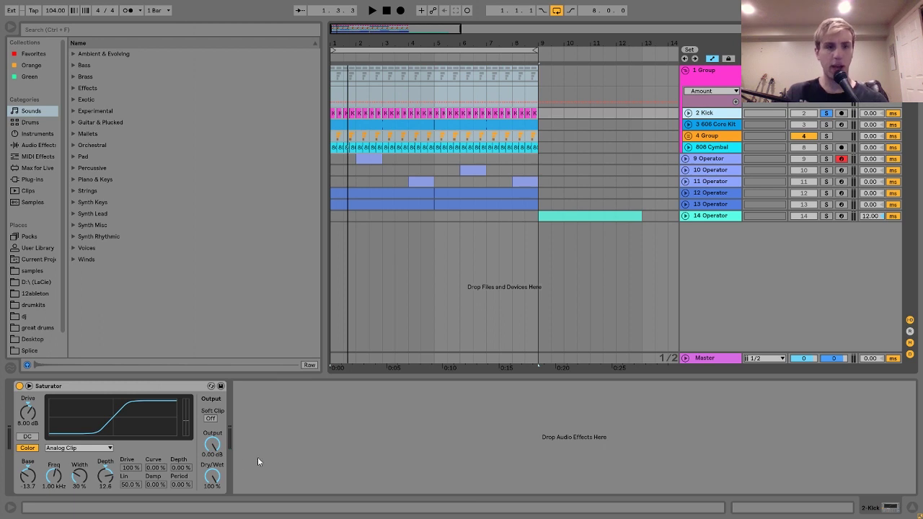
# Play the soloed Kick with its Saturator bypassed and with it enabled to compare the sound.
pyautogui.click(20, 387)
pyautogui.press('space')
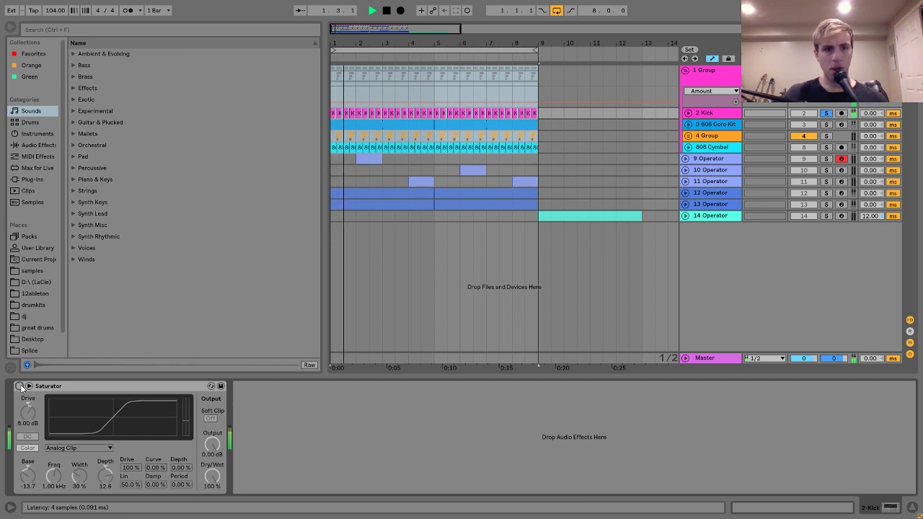
pyautogui.click(20, 387)
pyautogui.press('space')
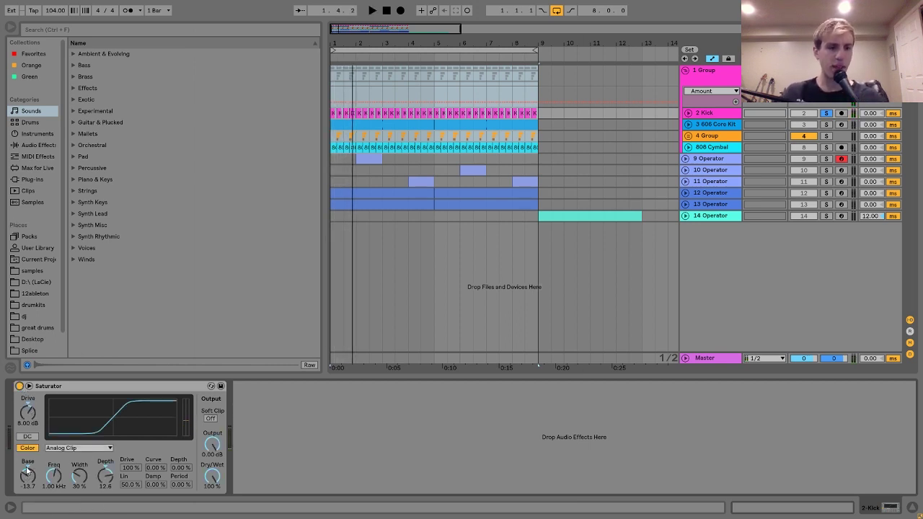
pyautogui.moveTo(24, 482); pyautogui.dragTo(32, 482)
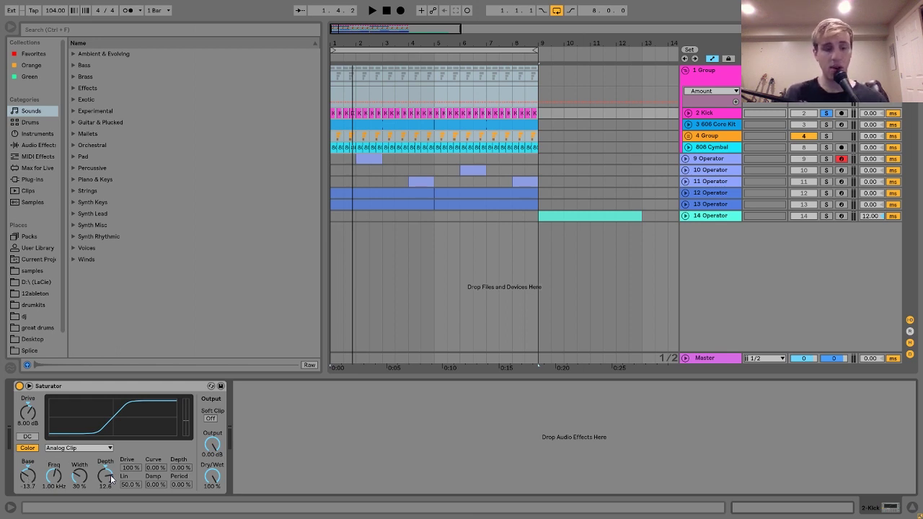
# Solo and unfold the 606 Core Kit track, inspect its drum rack pads, and play the loop.
pyautogui.click(714, 127)
pyautogui.press('space')
pyautogui.click(689, 125)
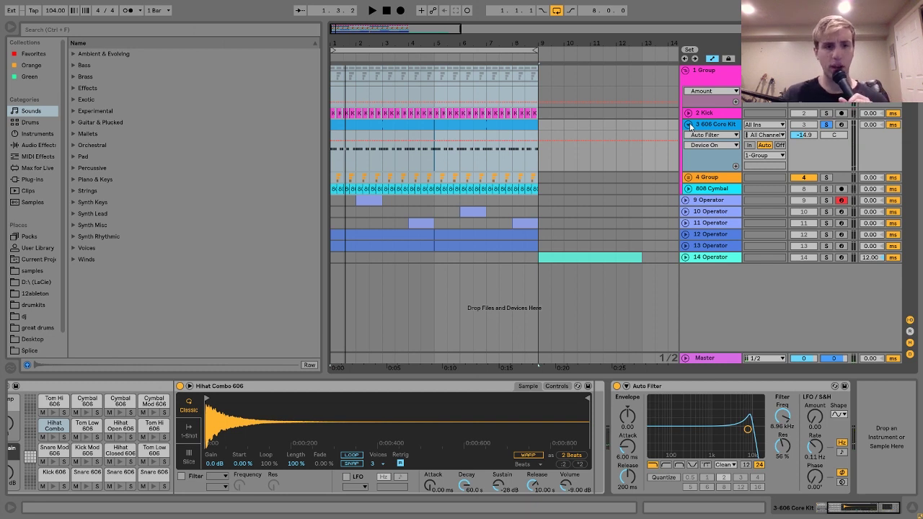
pyautogui.hscroll(-3, 470, 408)
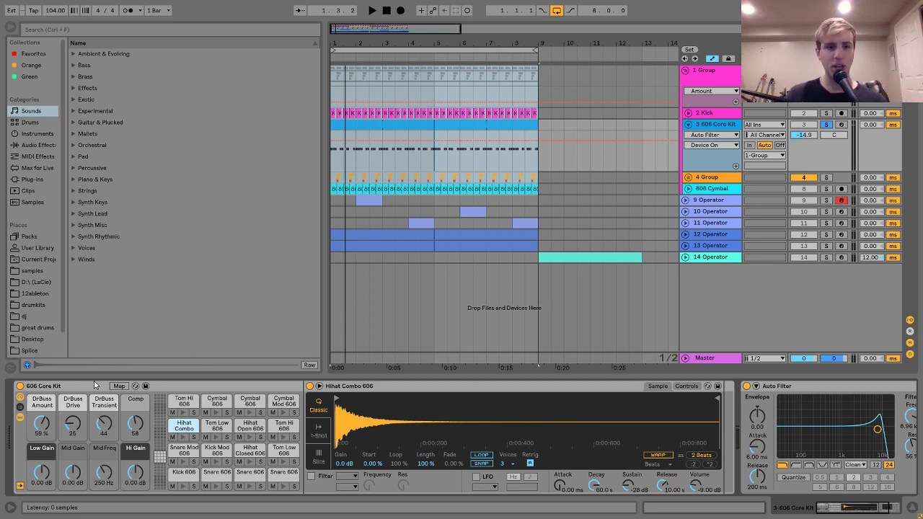
pyautogui.click(184, 438)
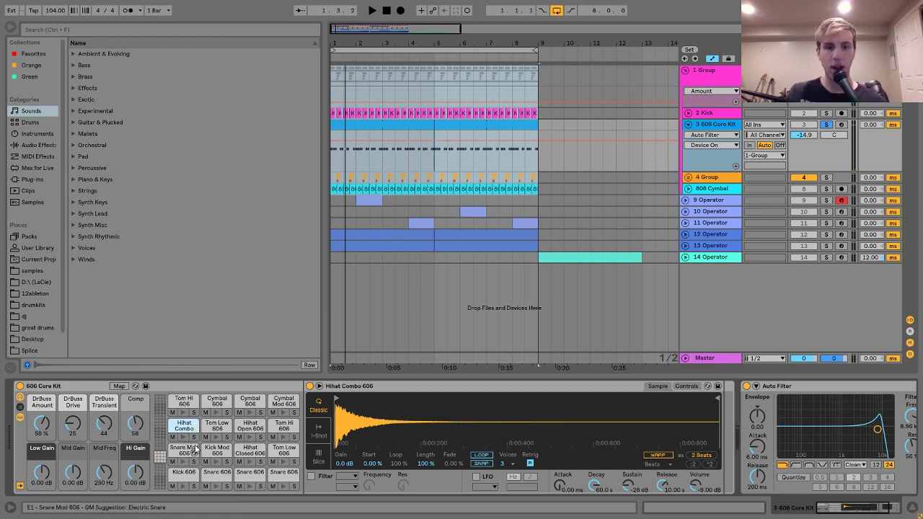
pyautogui.press('space')
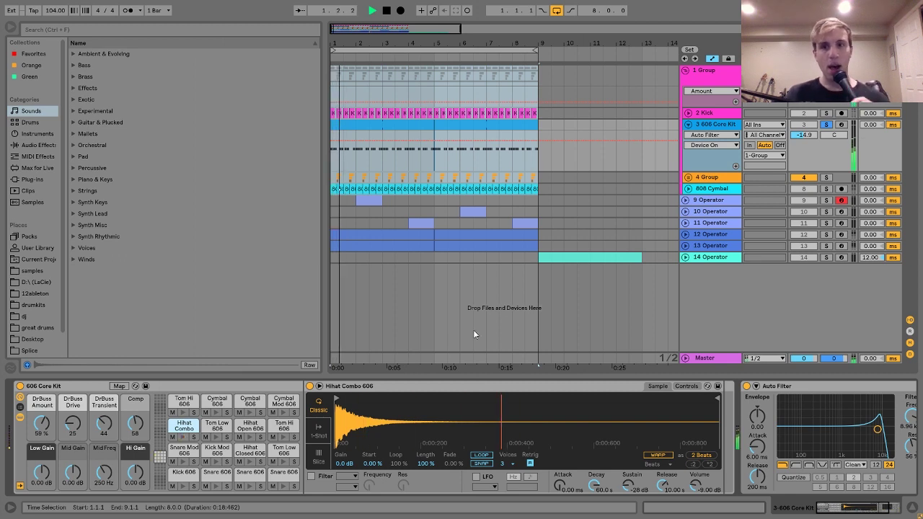
# Play the full mix with the 606 Core Kit muted, and restore the track to active and soloed.
pyautogui.keyDown('ctrl'); pyautogui.click(803, 124); pyautogui.keyUp('ctrl')
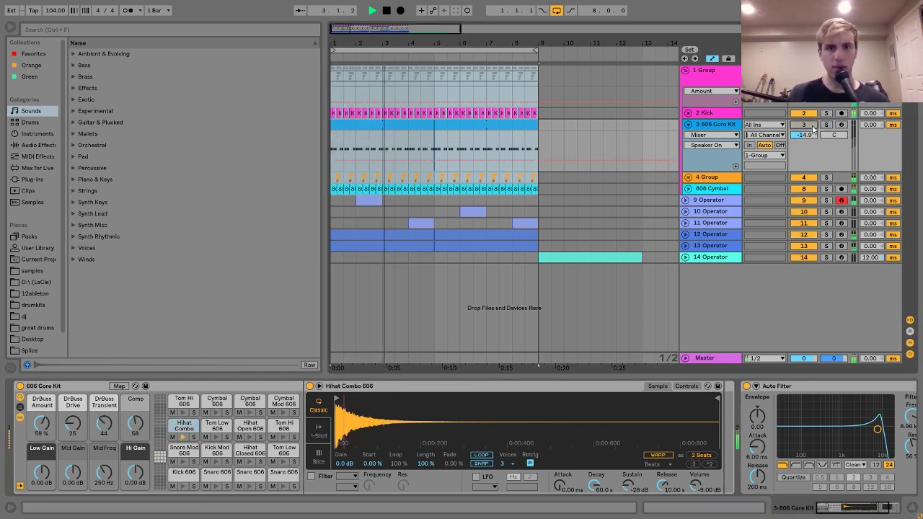
pyautogui.press('space')
pyautogui.keyDown('ctrl'); pyautogui.click(803, 124); pyautogui.keyUp('ctrl')
pyautogui.click(827, 124)
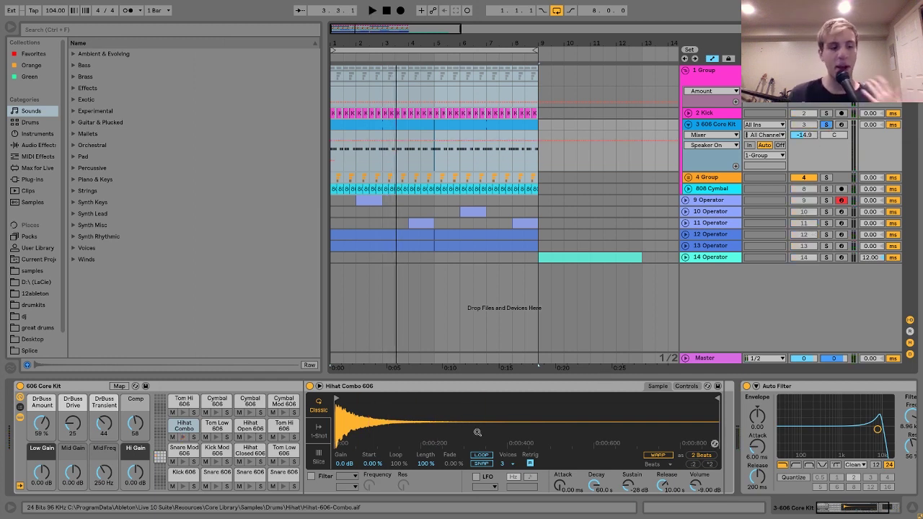
# Compare the 606 Core Kit's sound with its Auto Filter bypassed and enabled during playback.
pyautogui.hscroll(3, 478, 432)
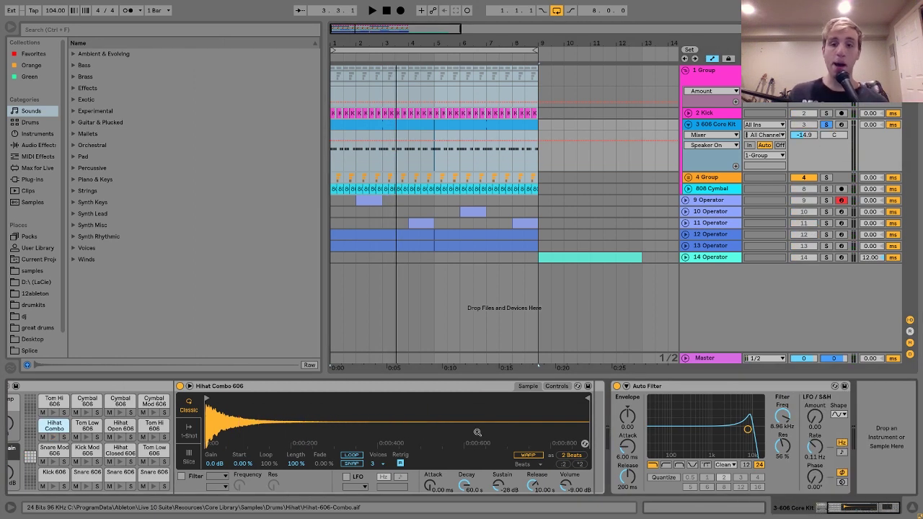
pyautogui.click(633, 389)
pyautogui.click(617, 386)
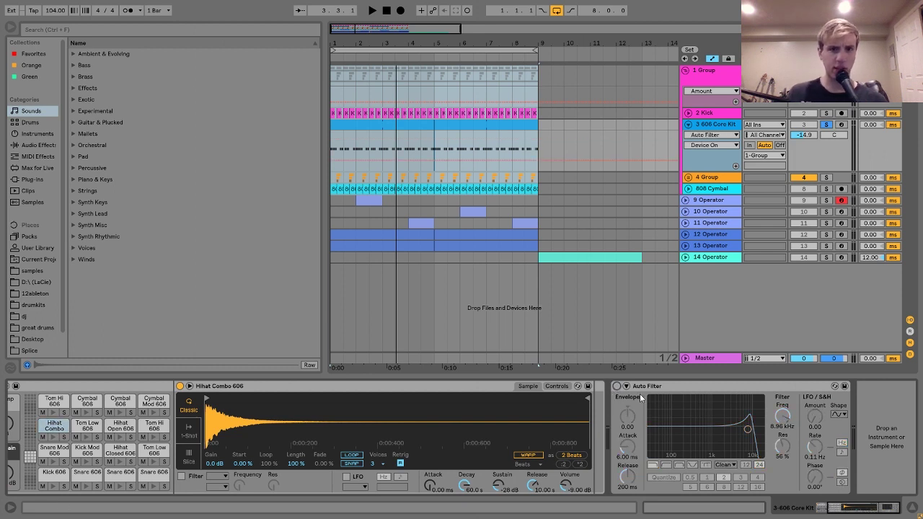
pyautogui.press('space')
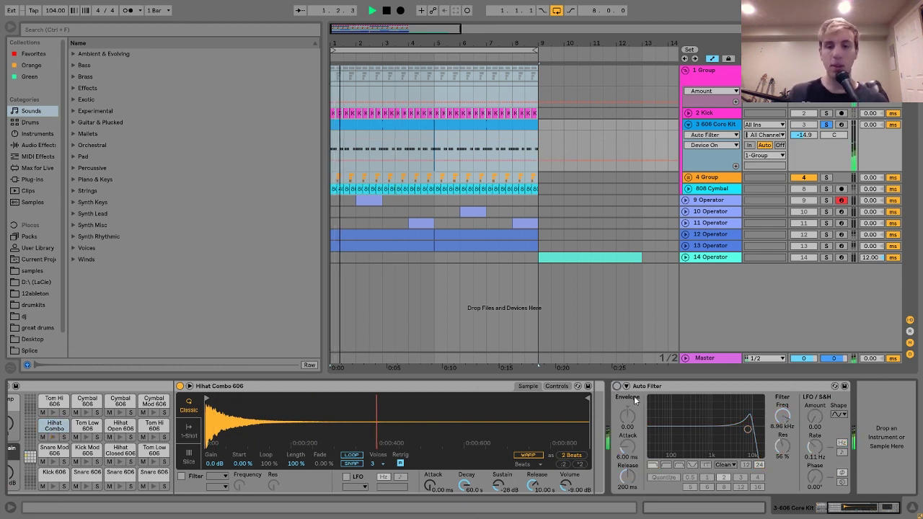
pyautogui.click(617, 387)
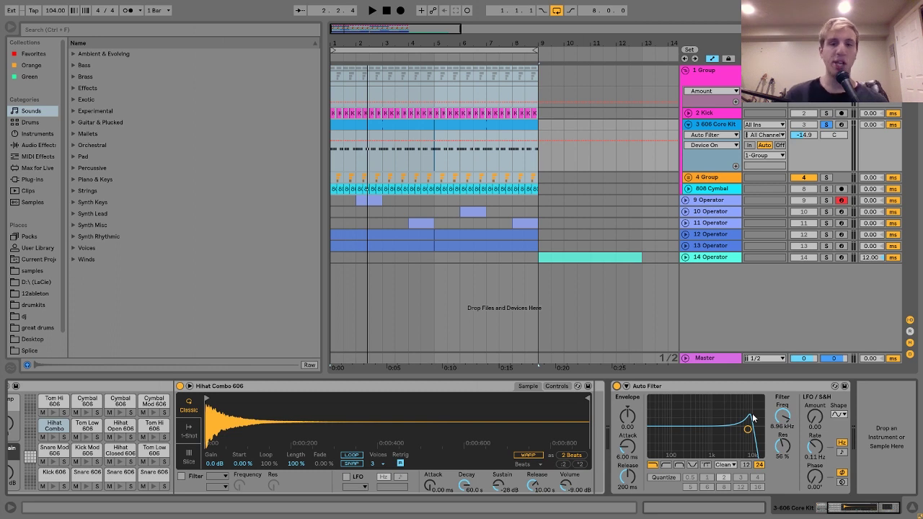
# Unfold track group 4 to show its clap and snare layers, and play the group soloed.
pyautogui.click(687, 176)
pyautogui.click(710, 181)
pyautogui.click(826, 178)
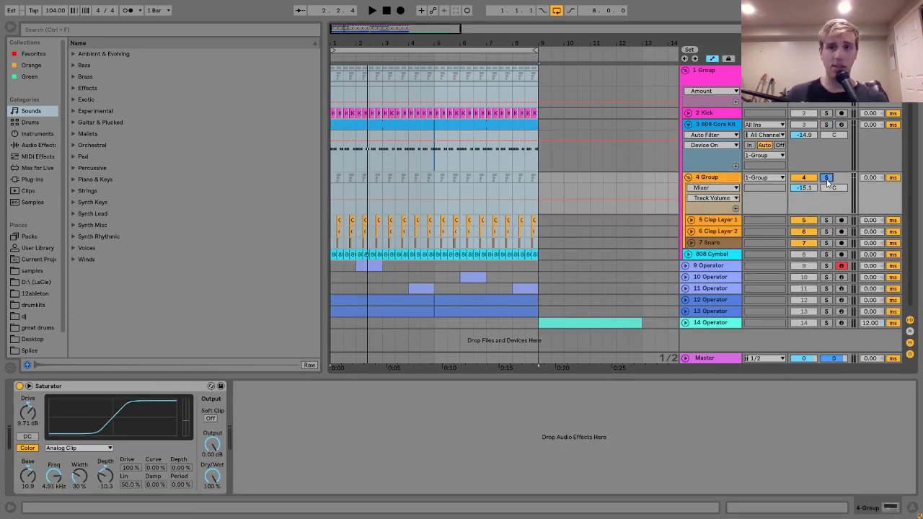
pyautogui.press('space')
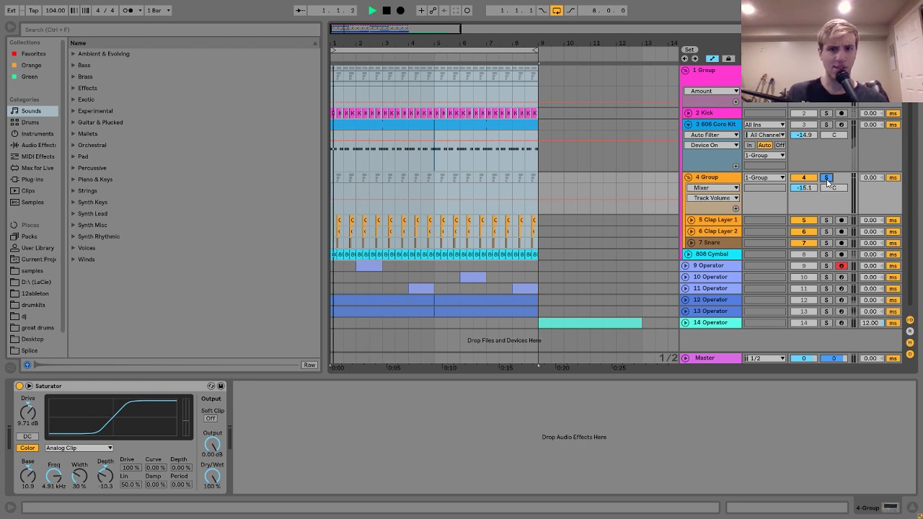
pyautogui.press('space')
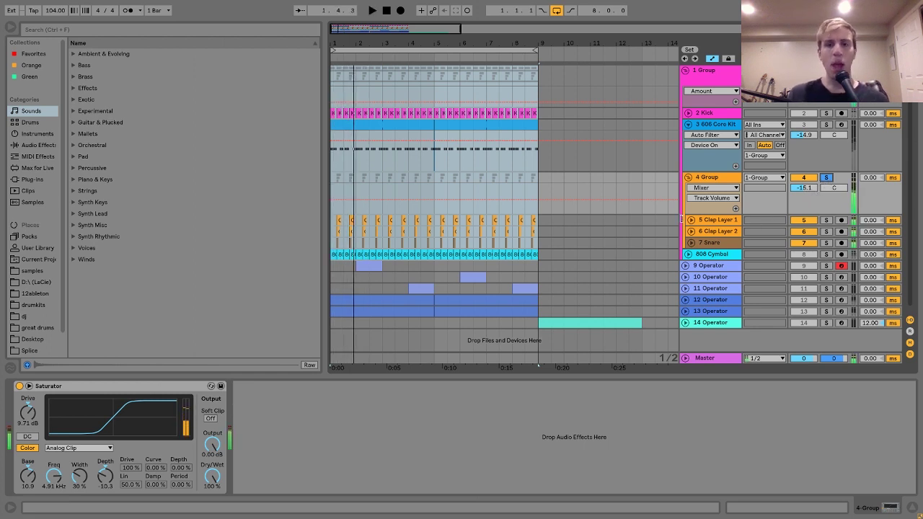
# Solo Clap Layer 1 and play the loop to audition it.
pyautogui.click(727, 220)
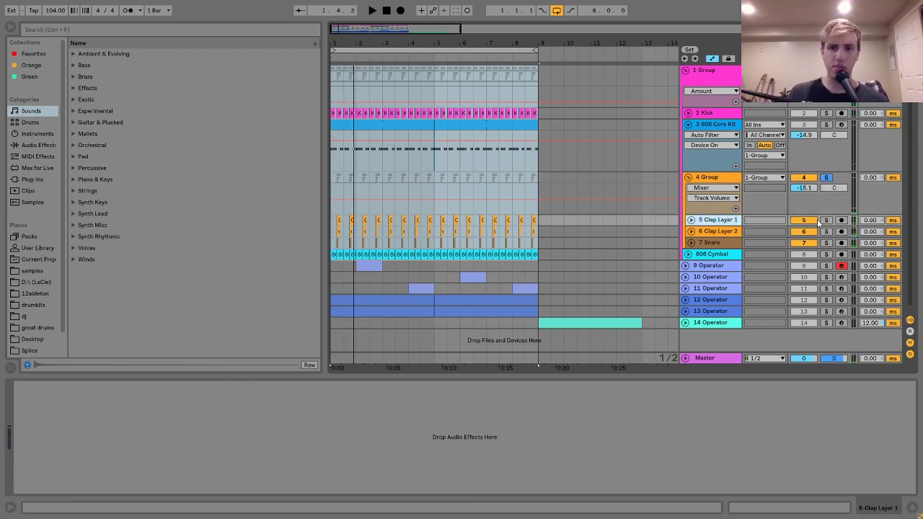
pyautogui.press('space')
pyautogui.click(823, 220)
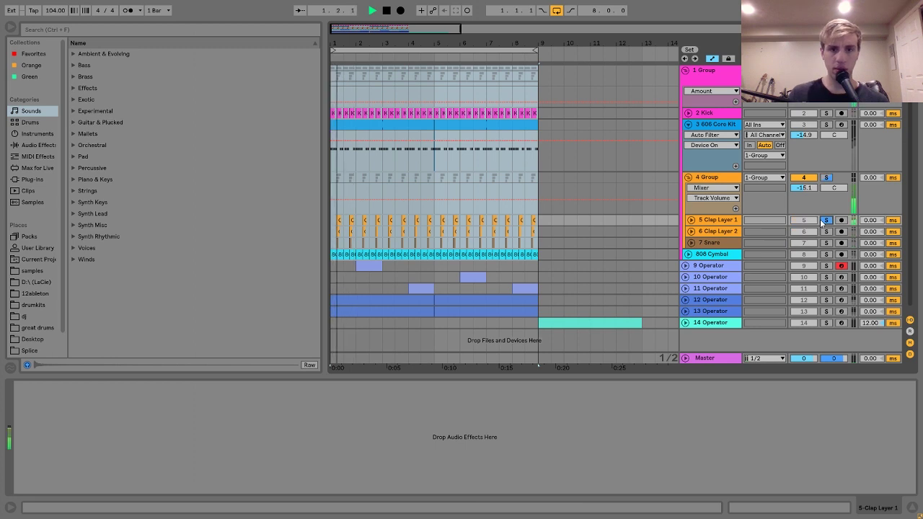
pyautogui.press('space')
# Solo Clap Layer 2 and audition it with its Reverb and Saturator enabled.
pyautogui.click(736, 231)
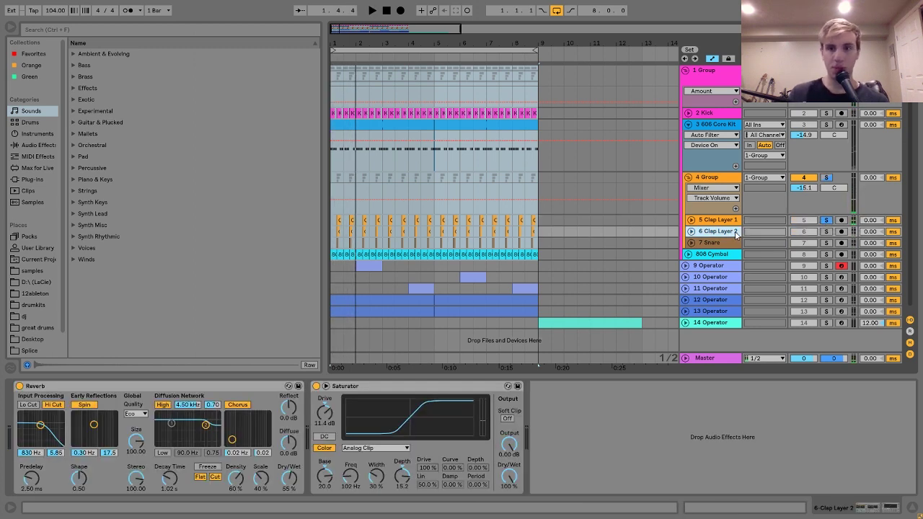
pyautogui.click(824, 232)
pyautogui.press('space')
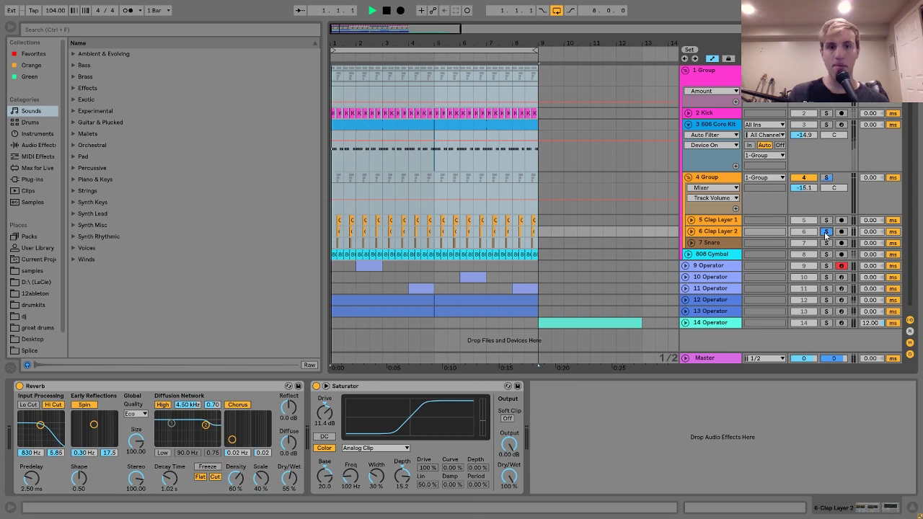
pyautogui.press('space')
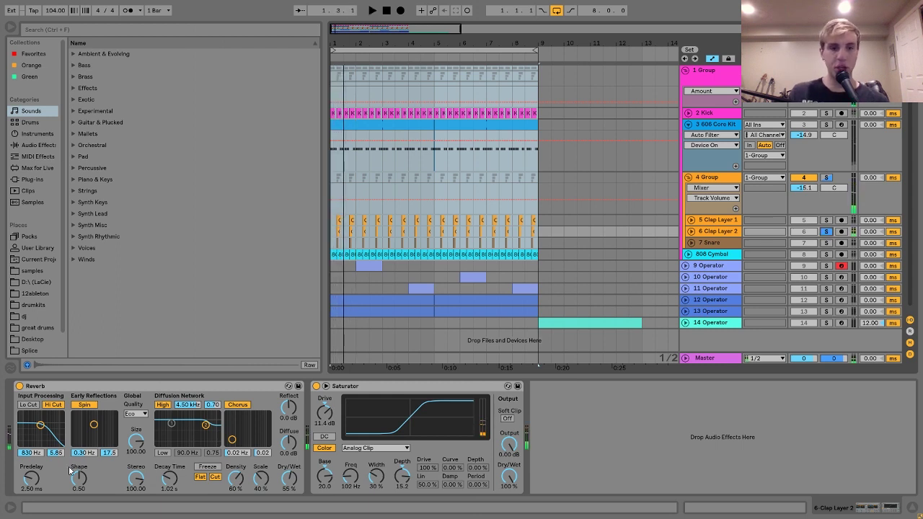
# Bypass both the Reverb and the Saturator on Clap Layer 2 and play the dry clap.
pyautogui.click(19, 386)
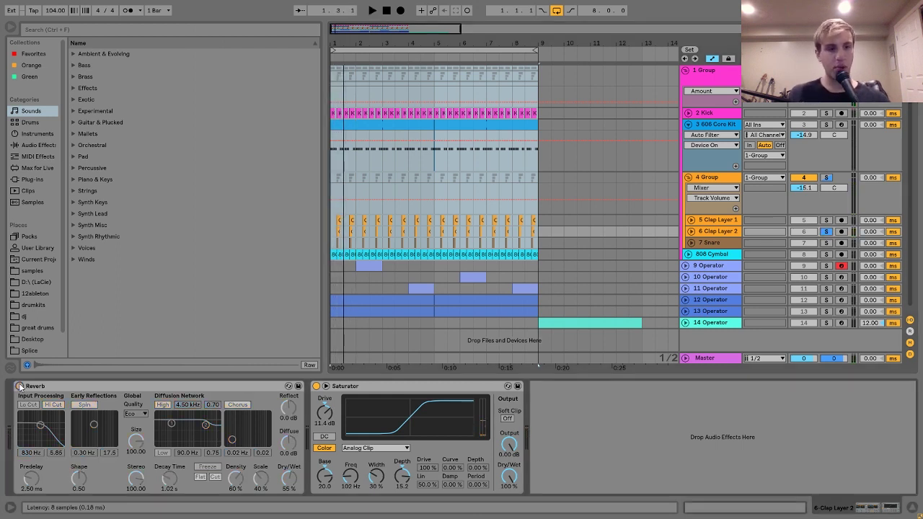
pyautogui.click(316, 387)
pyautogui.press('space')
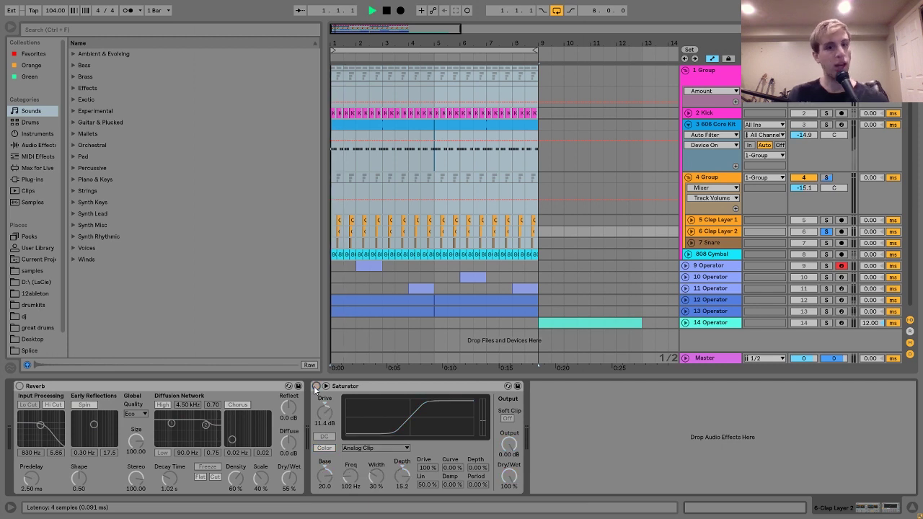
pyautogui.press('space')
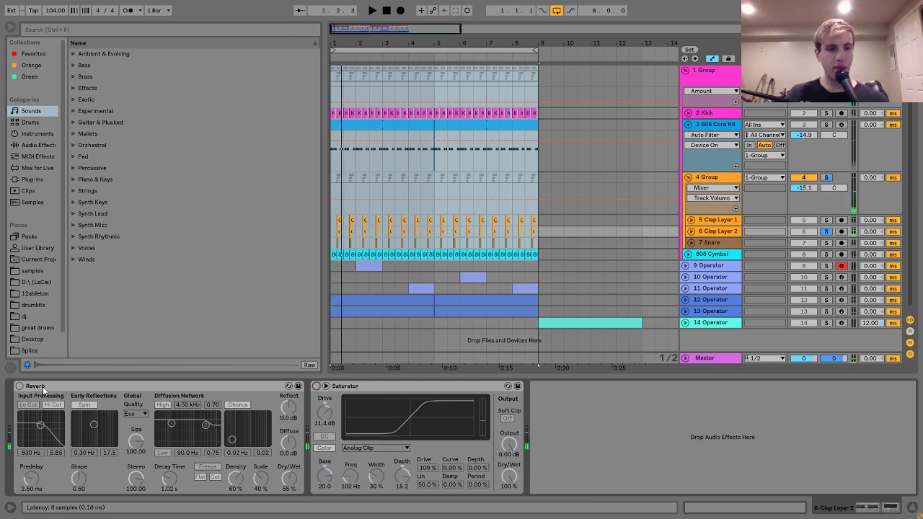
# Re-enable Clap Layer 2's Reverb and Saturator one at a time, playing the loop after each.
pyautogui.click(20, 386)
pyautogui.press('space')
pyautogui.press('space')
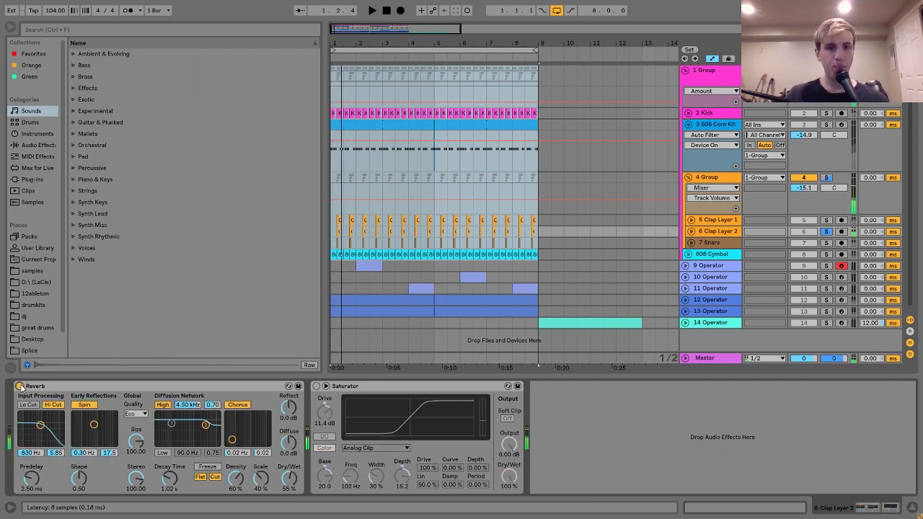
pyautogui.click(316, 387)
pyautogui.press('space')
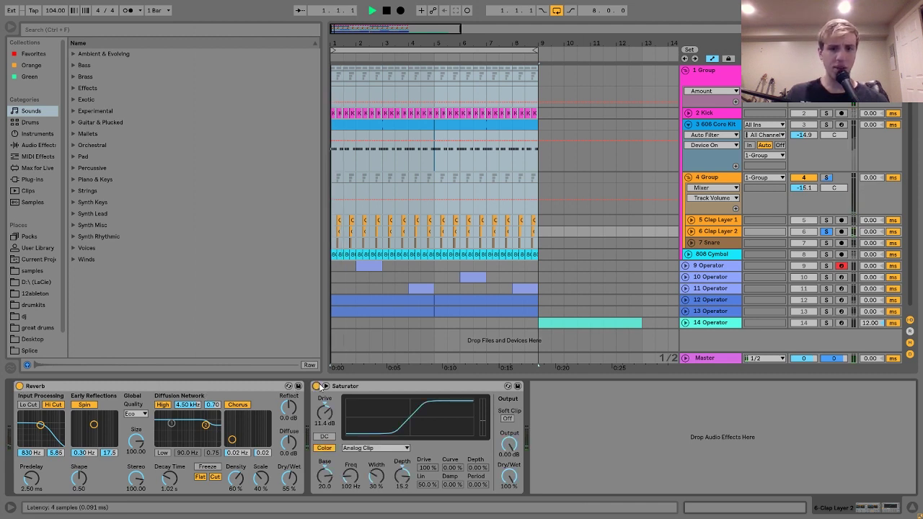
pyautogui.press('space')
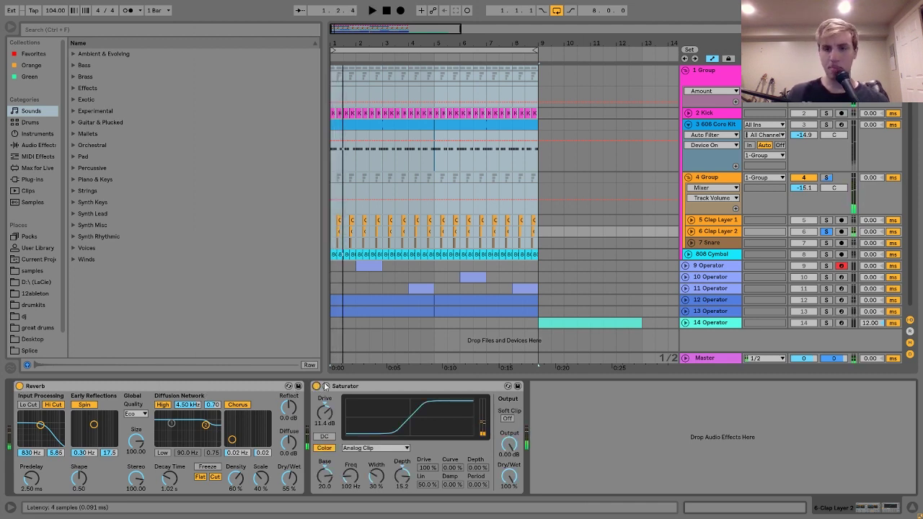
# Solo the Snare track and play it with its Reverb.
pyautogui.click(727, 243)
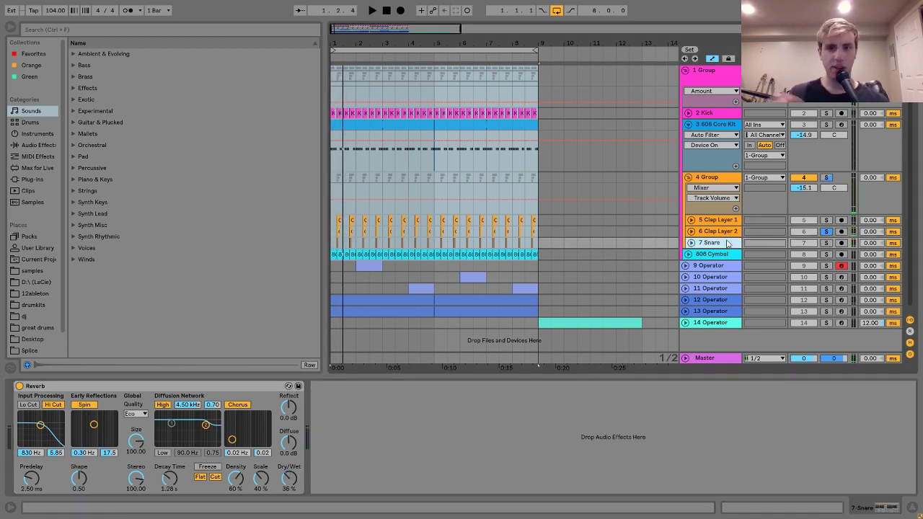
pyautogui.click(827, 243)
pyautogui.press('space')
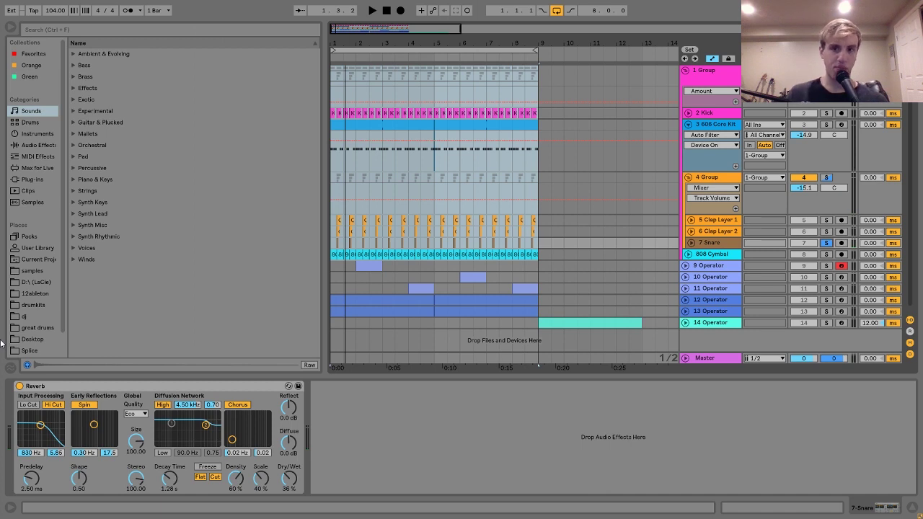
# Play all layers of group 4 soloed and compare its Saturator bypassed and enabled.
pyautogui.click(798, 173)
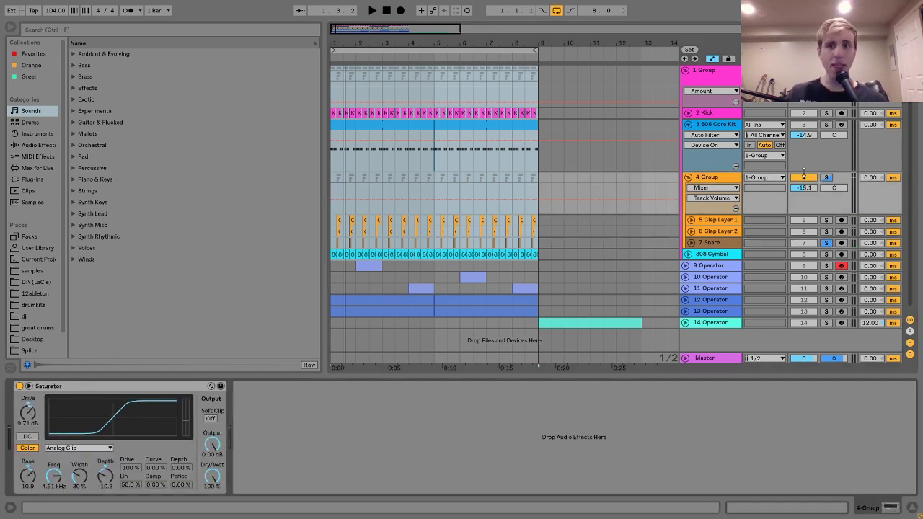
pyautogui.click(827, 178)
pyautogui.press('space')
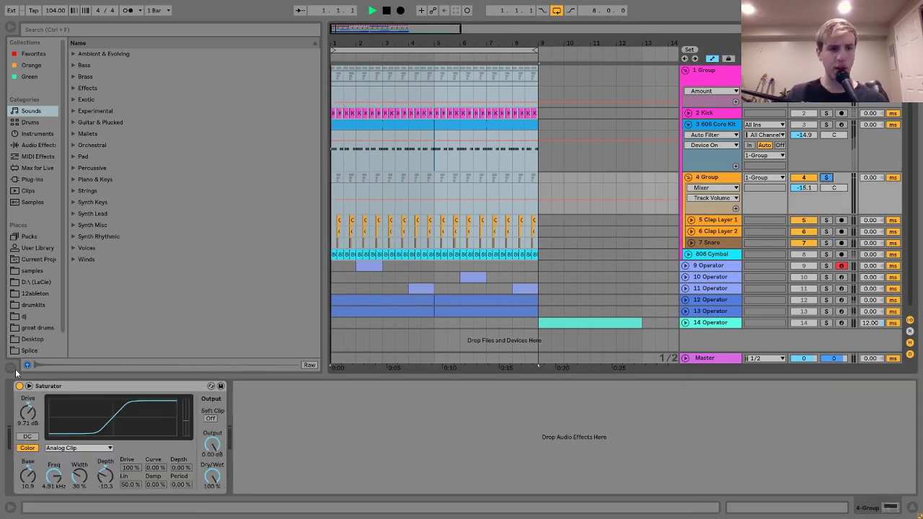
pyautogui.click(19, 386)
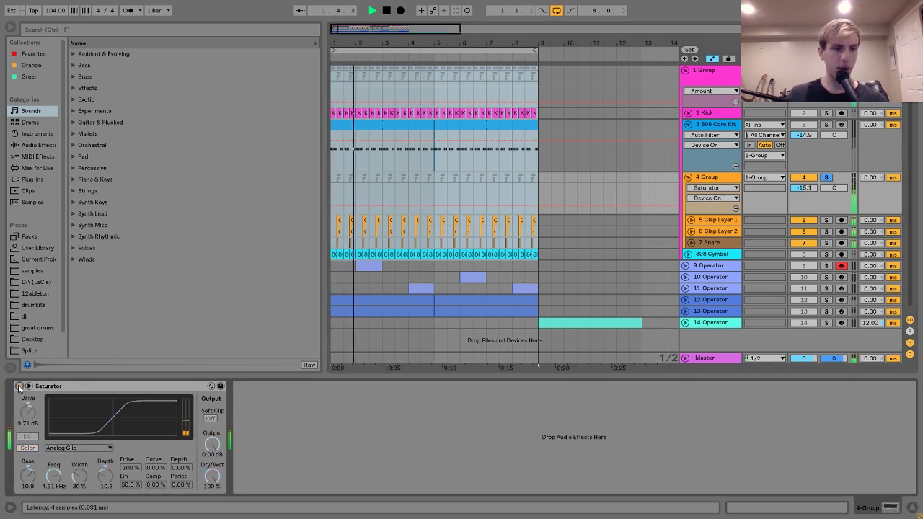
pyautogui.click(19, 386)
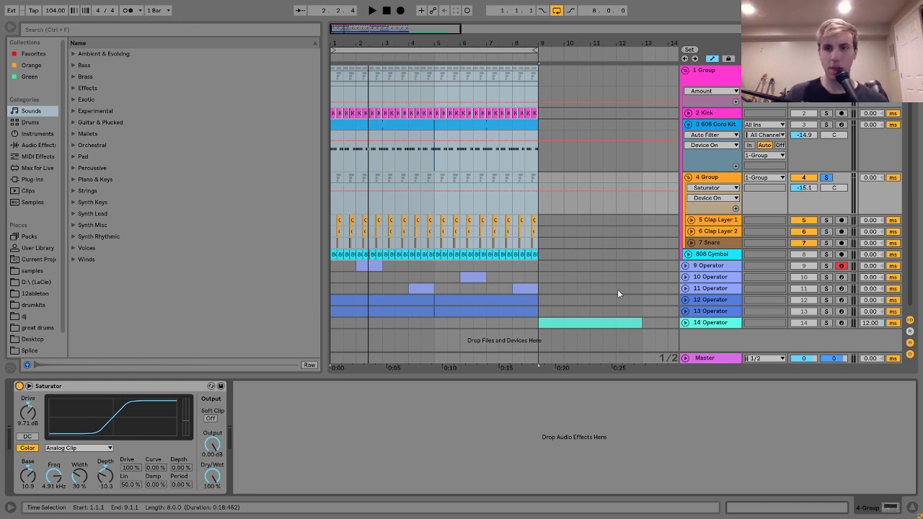
# Solo the 808 Cymbal track, show its sidechain Compressor, and play the loop.
pyautogui.click(732, 256)
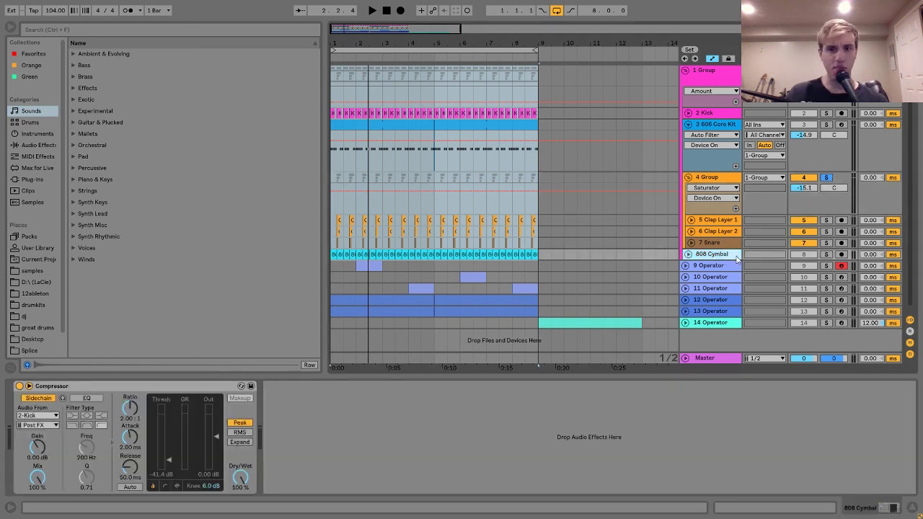
pyautogui.click(826, 254)
pyautogui.press('space')
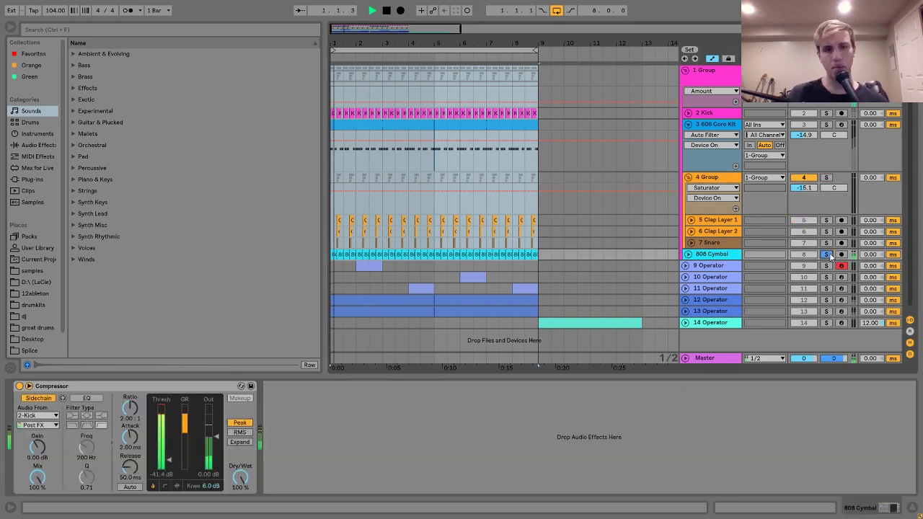
# Solo 1 Group and play all of its drum tracks together with the group effects.
pyautogui.press('space')
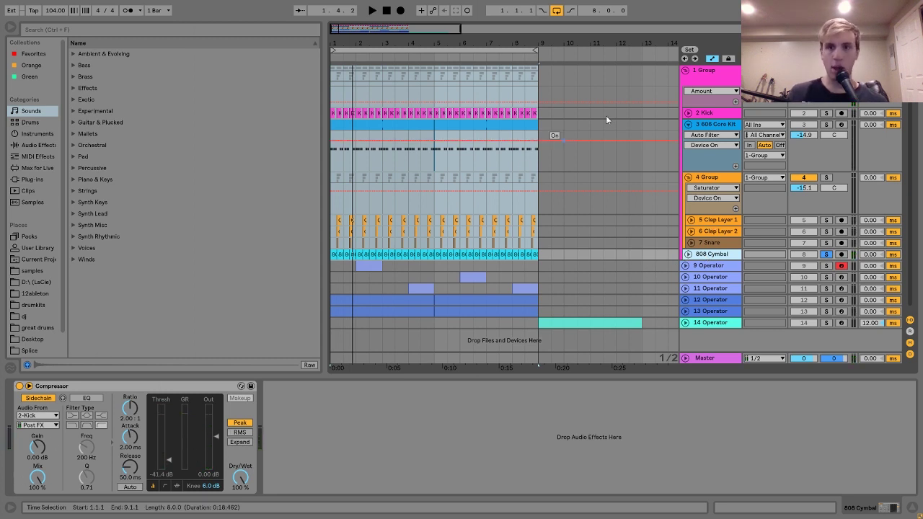
pyautogui.click(725, 71)
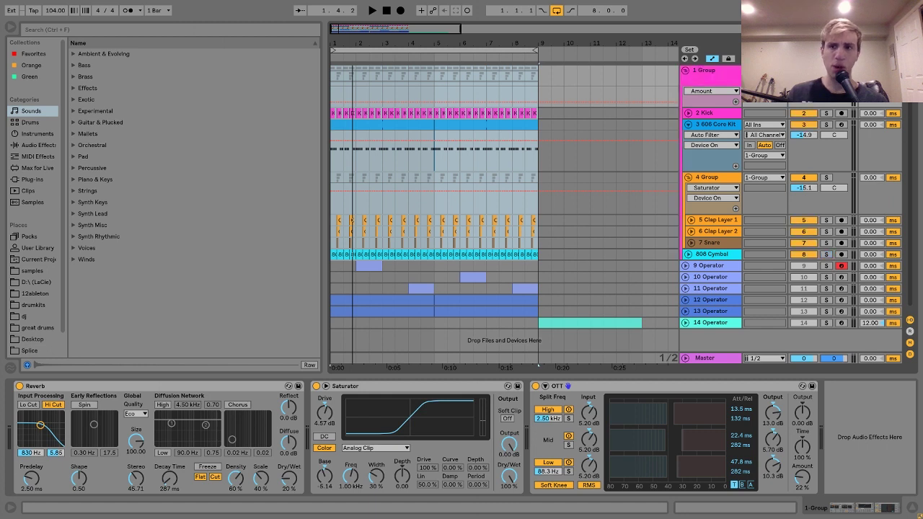
pyautogui.press('space')
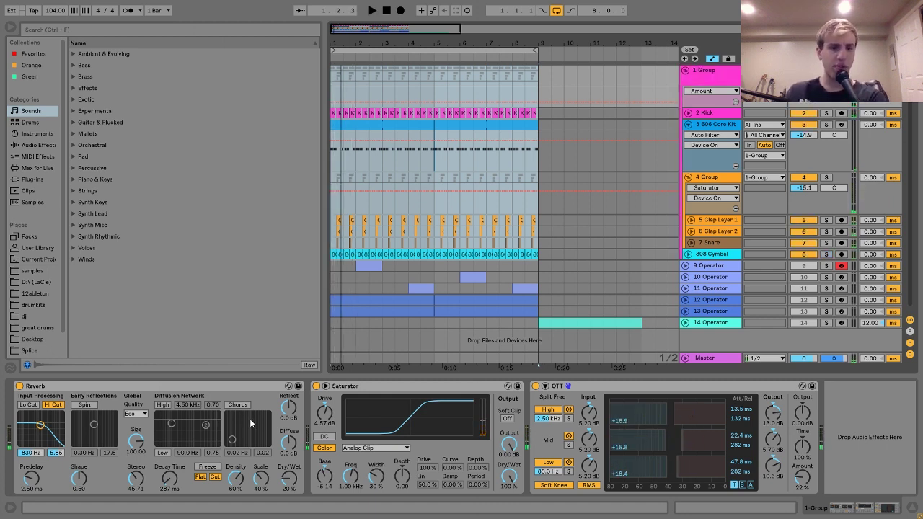
# Audition 1 Group's Reverb with Dry/Wet at 100% and bring it back down to 16%.
pyautogui.moveTo(296, 479); pyautogui.dragTo(296, 433)
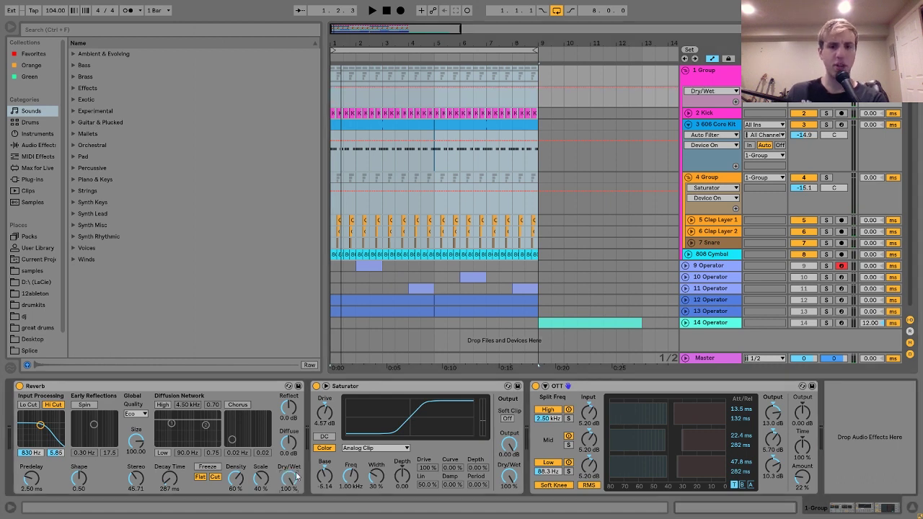
pyautogui.press('space')
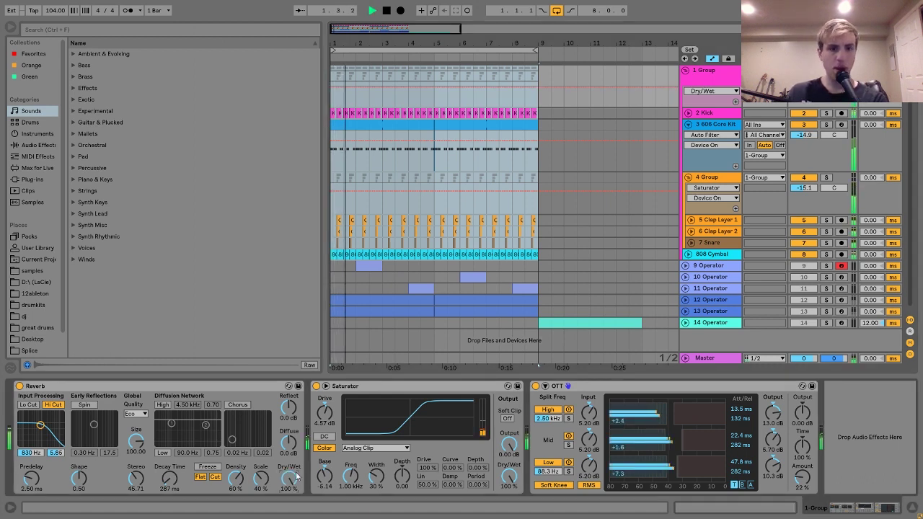
pyautogui.moveTo(296, 476); pyautogui.dragTo(295, 509)
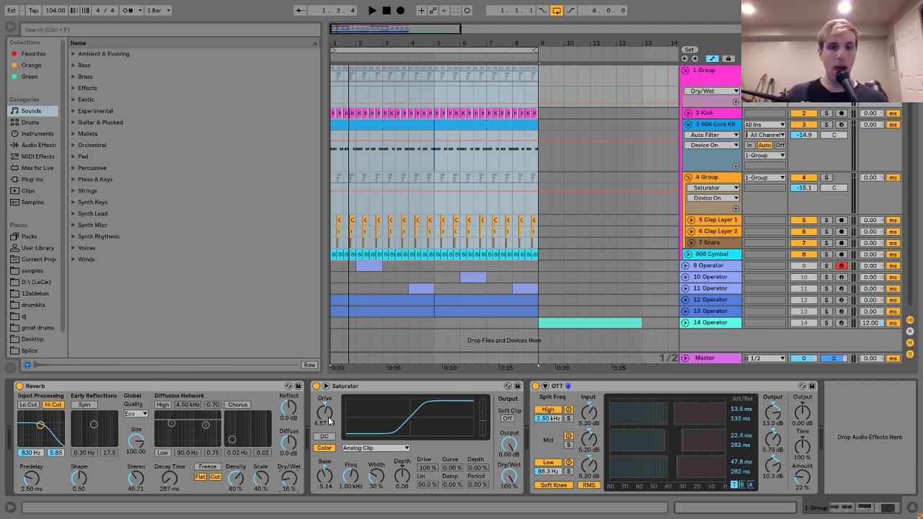
# Audition 1 Group's OTT at 100% Amount, return it to 22%, and play the loop again.
pyautogui.click(596, 385)
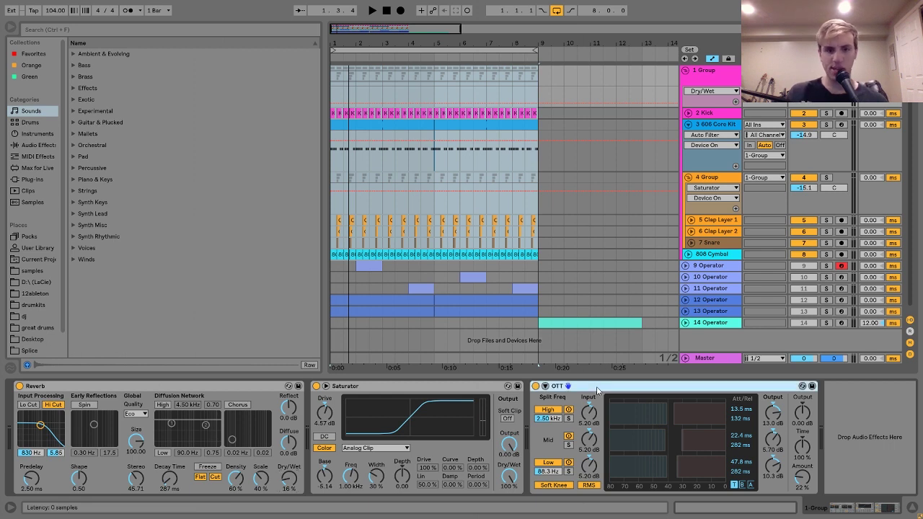
pyautogui.click(355, 387)
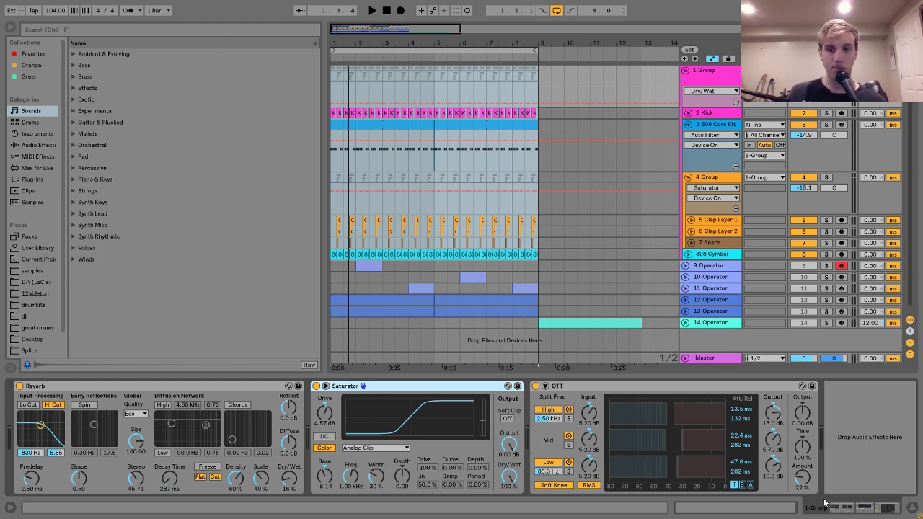
pyautogui.click(804, 488)
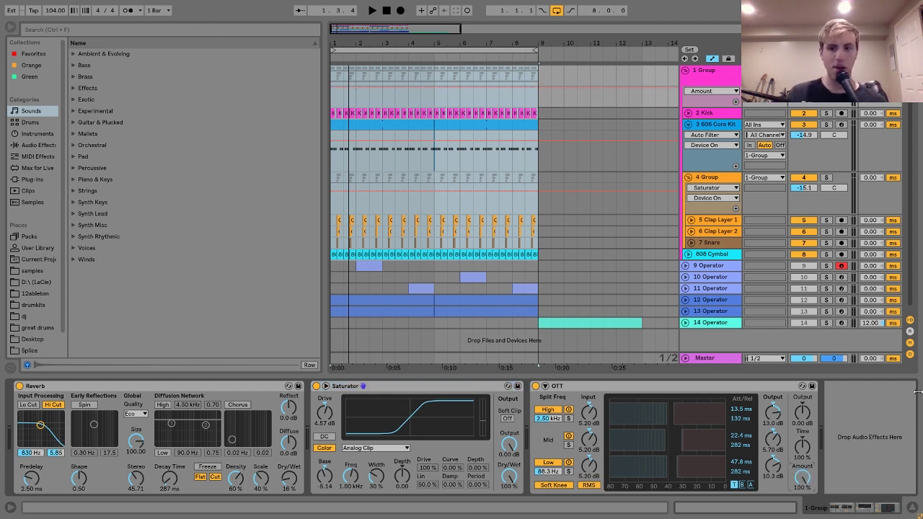
pyautogui.press('space')
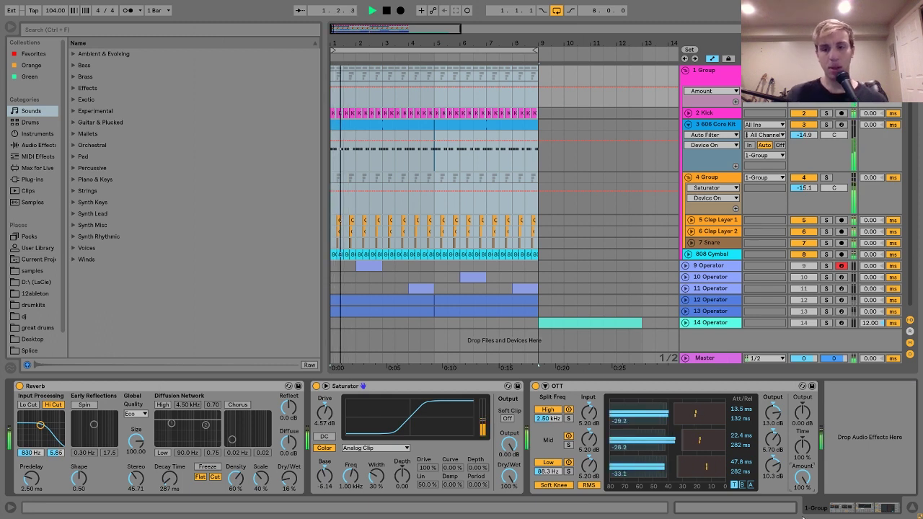
pyautogui.press('space')
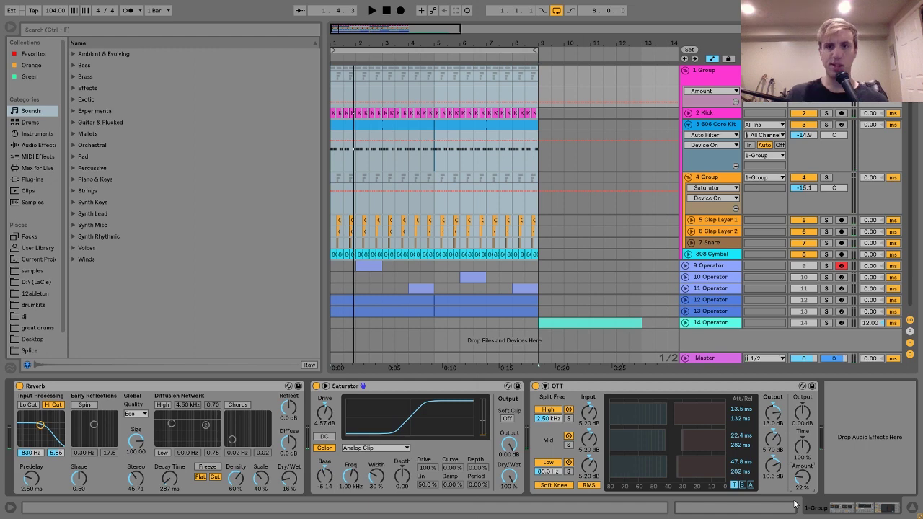
pyautogui.press('space')
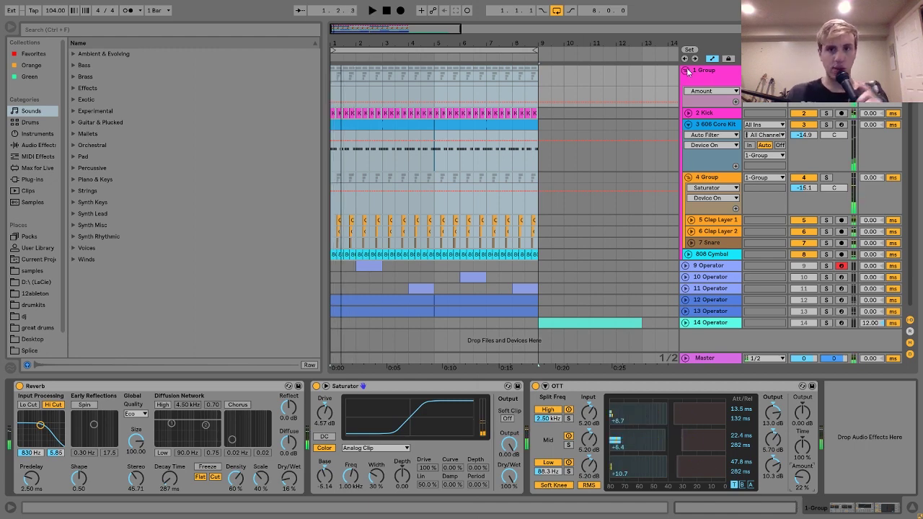
# Fold 1 Group, solo the Operator tracks 9, 10 and 11, and unfold 9 Operator.
pyautogui.click(685, 70)
pyautogui.click(708, 91)
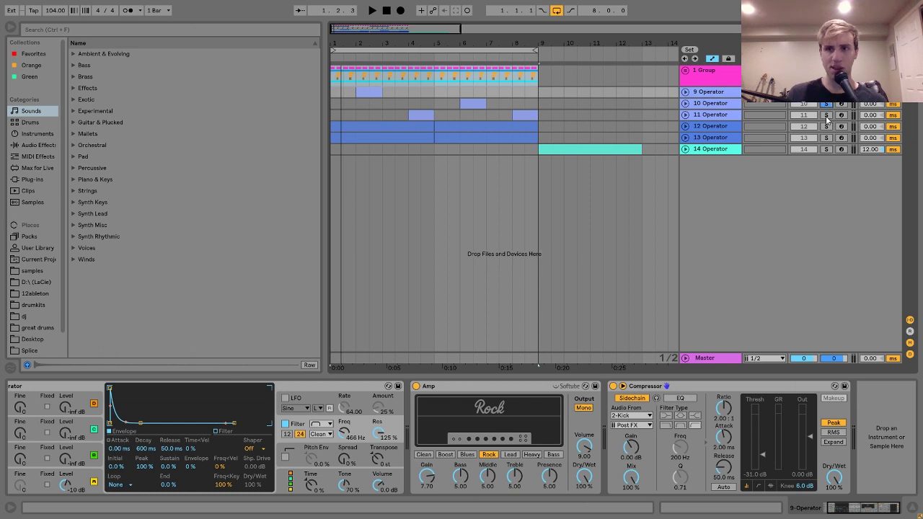
pyautogui.click(685, 91)
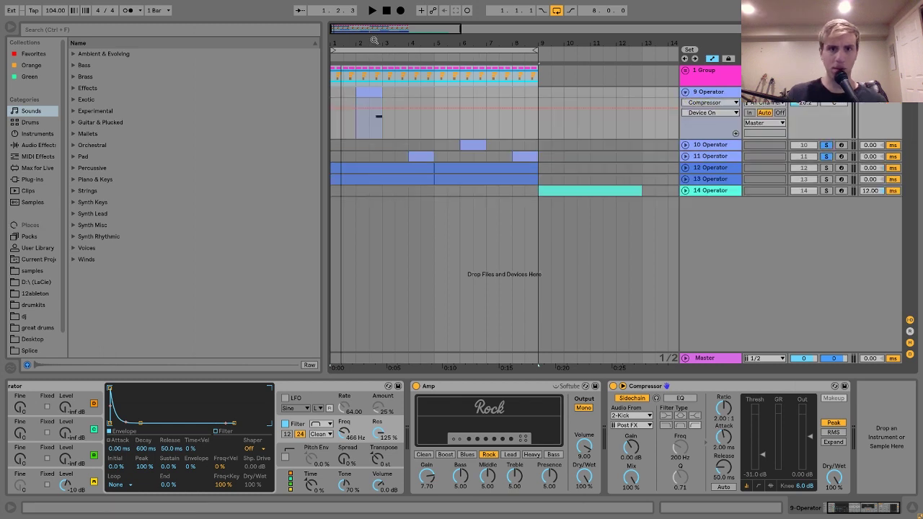
# Play the 9 Operator clip in bar 2 and place the insert marker at its note's start, 2.4.1.
pyautogui.moveTo(374, 40); pyautogui.dragTo(374, 79)
pyautogui.click(356, 119)
pyautogui.press('space')
pyautogui.moveTo(563, 56)
pyautogui.mouseDown()
pyautogui.moveTo(341, 40)
pyautogui.moveTo(350, 83)
pyautogui.mouseUp()
pyautogui.press('space')
pyautogui.click(479, 119)
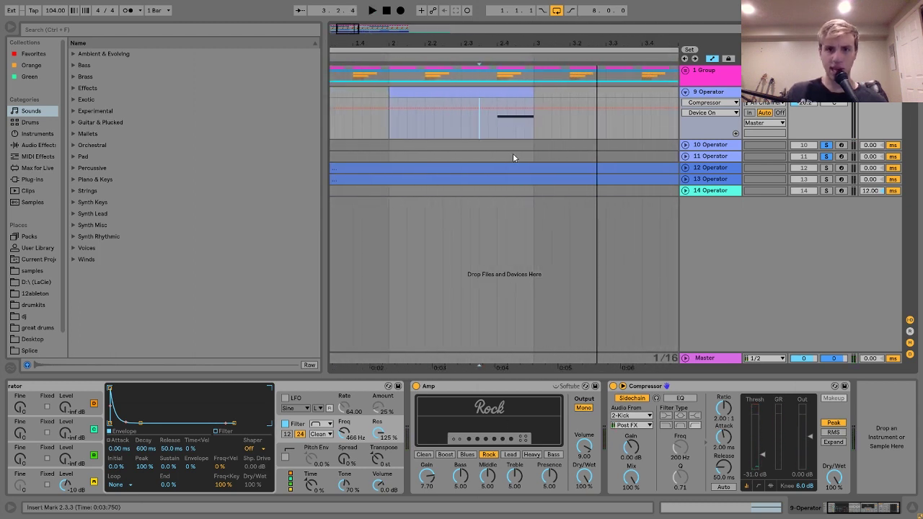
pyautogui.click(496, 126)
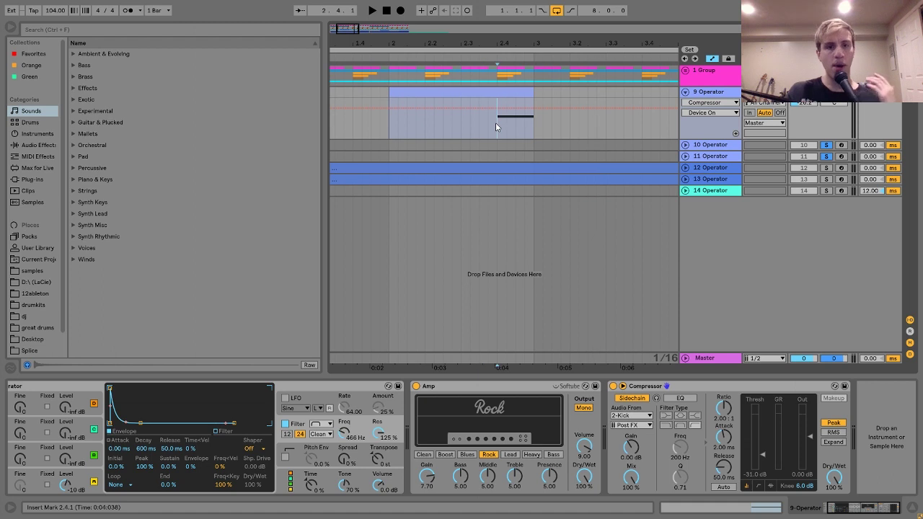
# Apply Play By Key to the filter frequency of 9 Operator's instrument and play its note from 2.4.1.
pyautogui.click(112, 477)
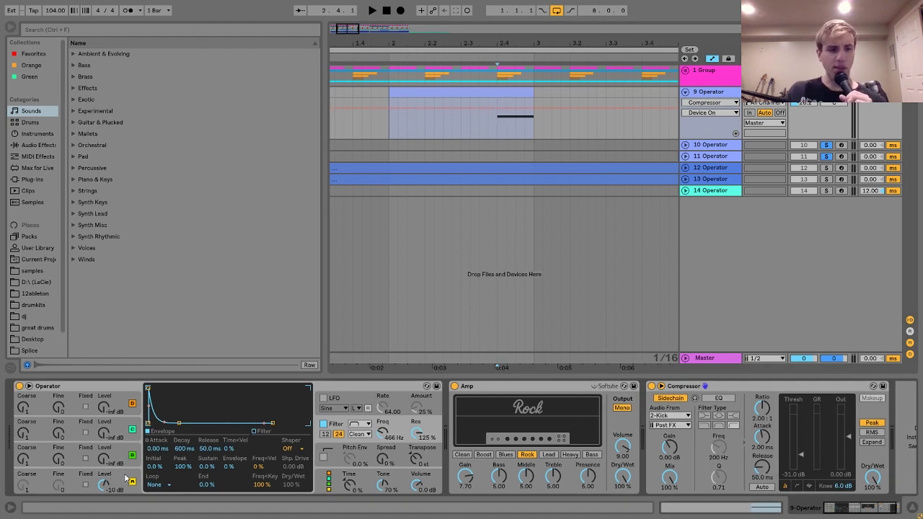
pyautogui.click(122, 480)
pyautogui.click(337, 429)
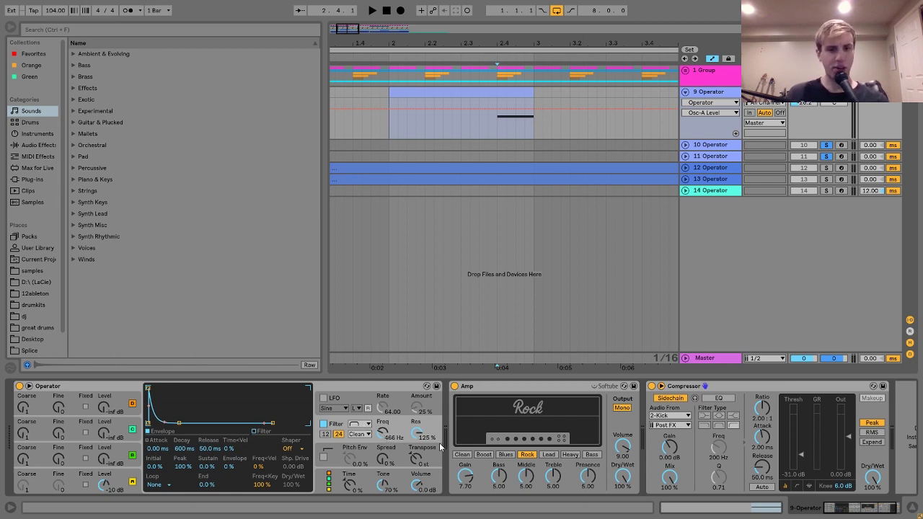
pyautogui.rightClick(383, 432)
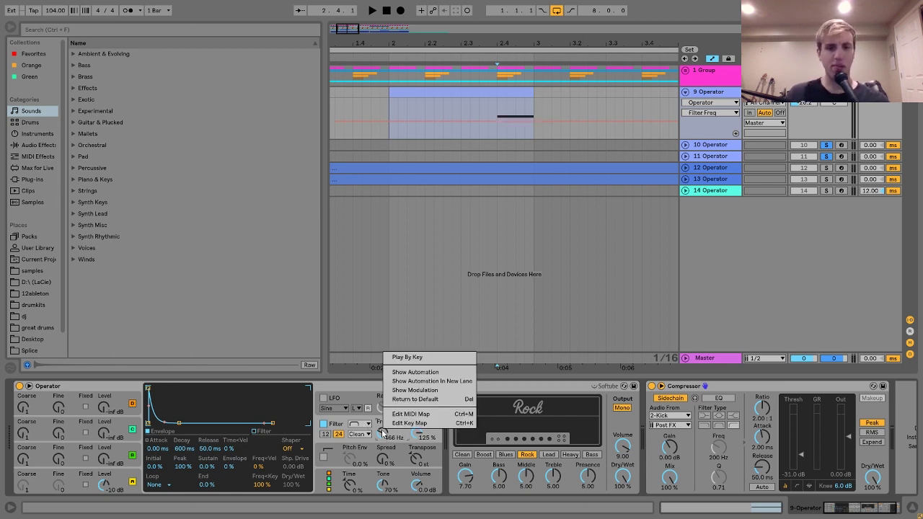
pyautogui.click(407, 358)
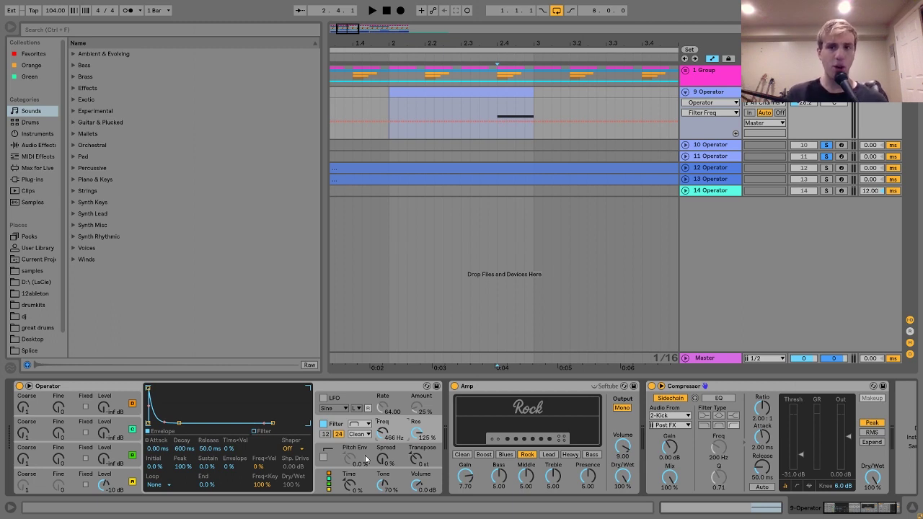
pyautogui.press('space')
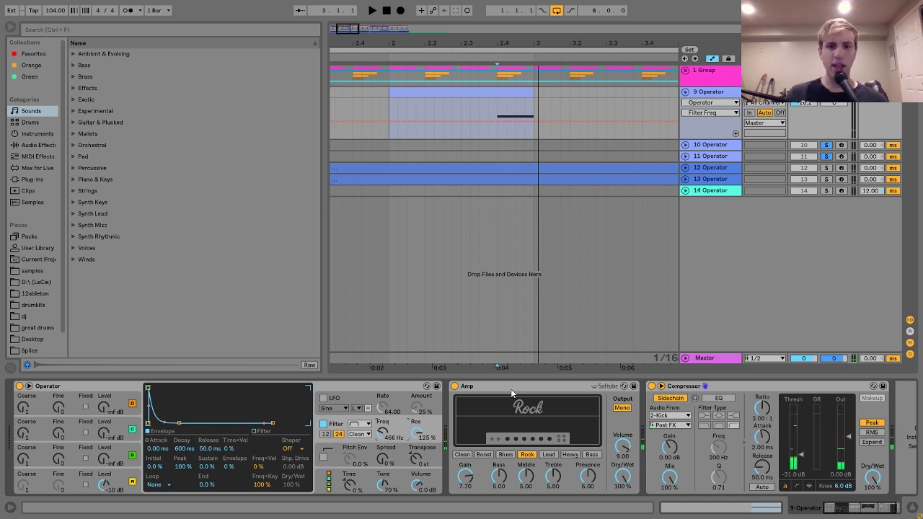
# Compare 9 Operator with its Amp bypassed and enabled, and show its sidechain Compressor.
pyautogui.click(455, 386)
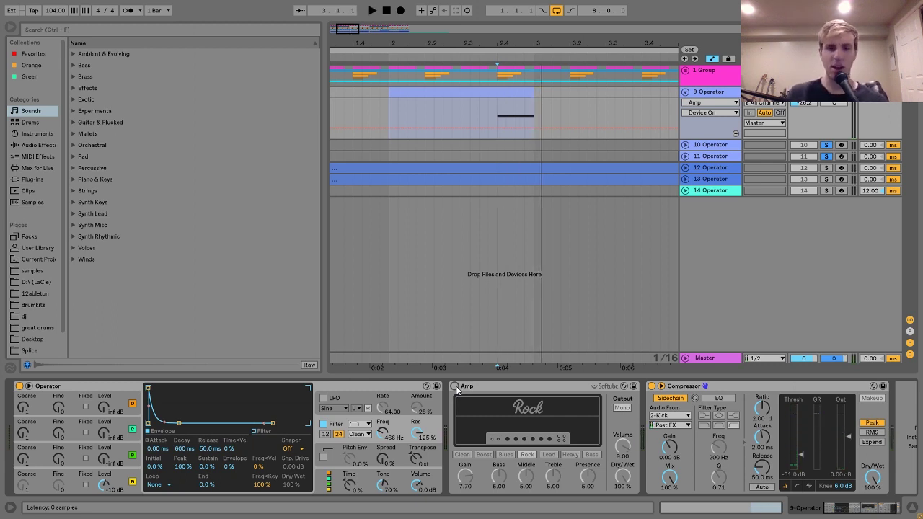
pyautogui.click(455, 387)
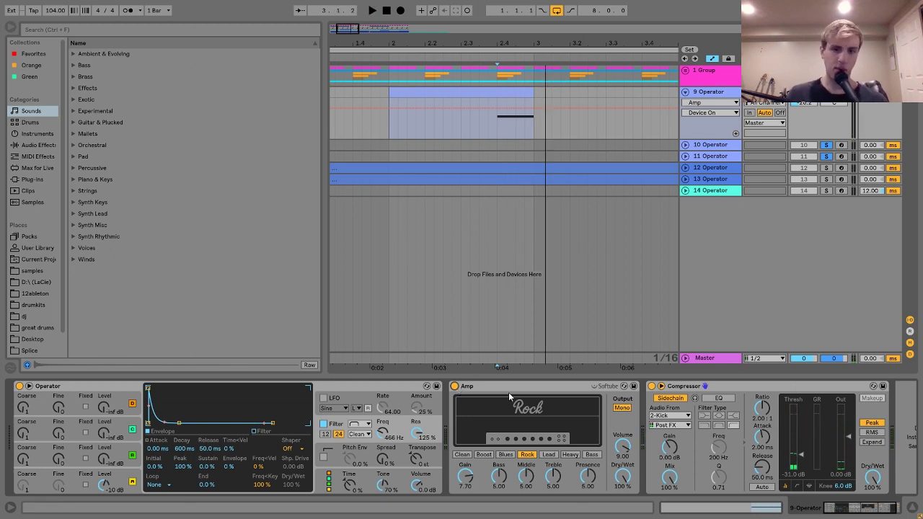
pyautogui.scroll(-2, 506, 390)
pyautogui.scroll(-1, 506, 389)
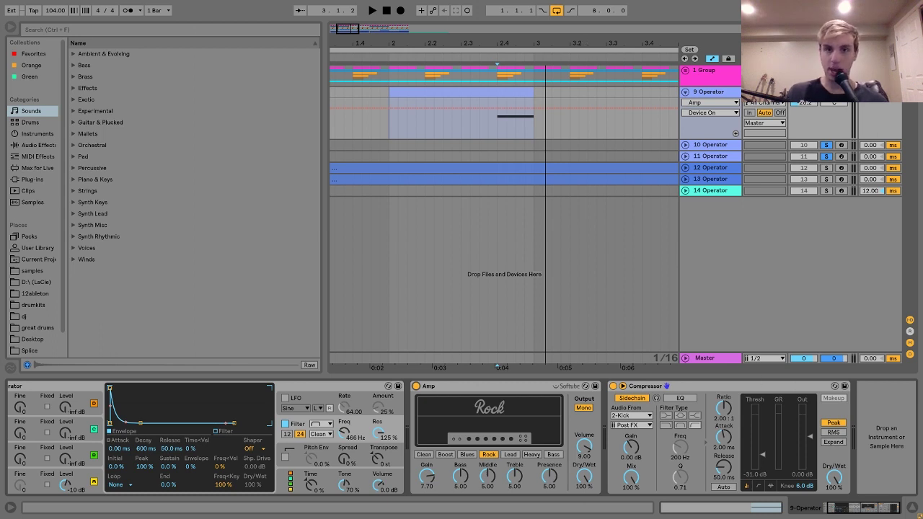
# Unfold 10 Operator and play its clip's note from 6.4.1.
pyautogui.moveTo(585, 42); pyautogui.dragTo(585, 25)
pyautogui.click(685, 144)
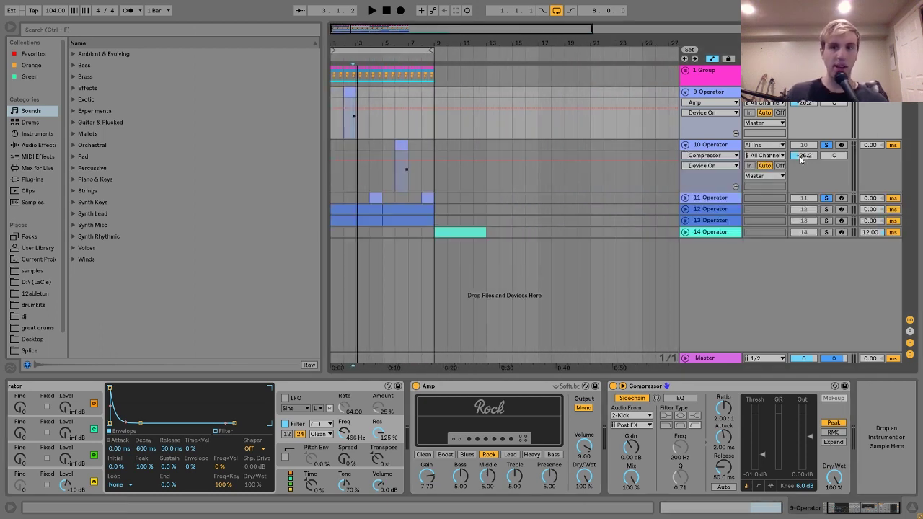
pyautogui.click(401, 144)
pyautogui.moveTo(415, 27); pyautogui.dragTo(534, 130)
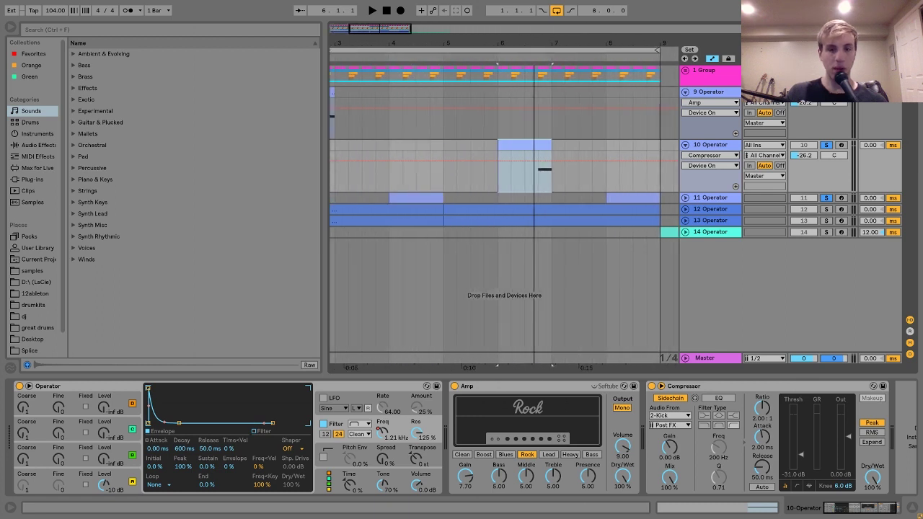
pyautogui.click(541, 185)
pyautogui.press('space')
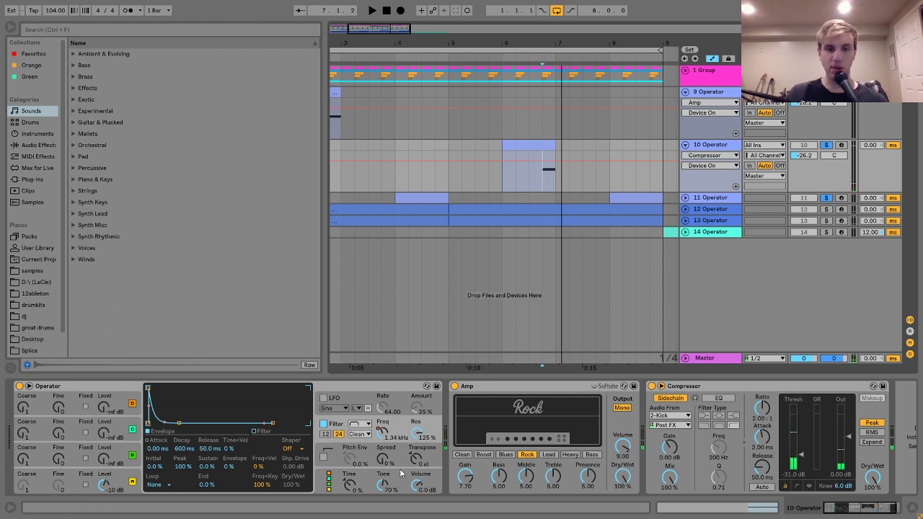
# Show 10 Operator's Filter Freq automation and play the note from 6.4.1.
pyautogui.rightClick(378, 433)
pyautogui.click(552, 181)
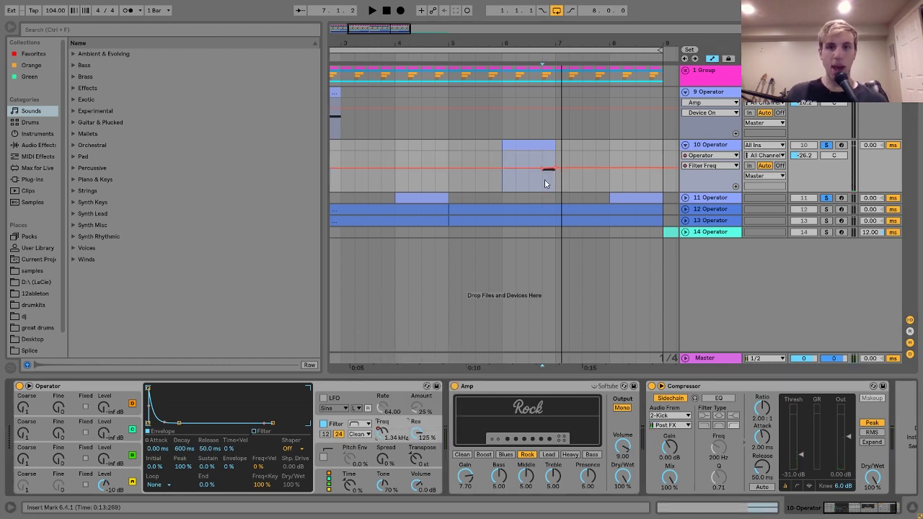
pyautogui.moveTo(543, 39); pyautogui.dragTo(540, 38)
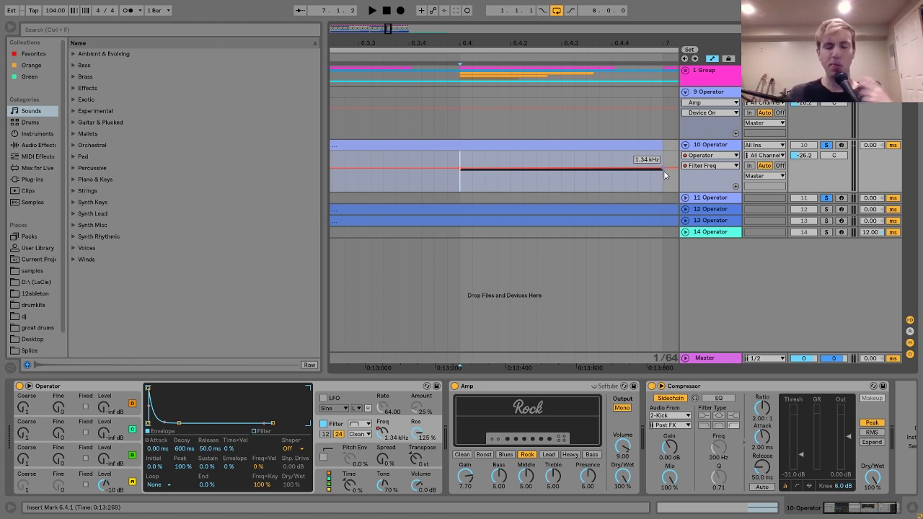
pyautogui.press('space')
pyautogui.press('space')
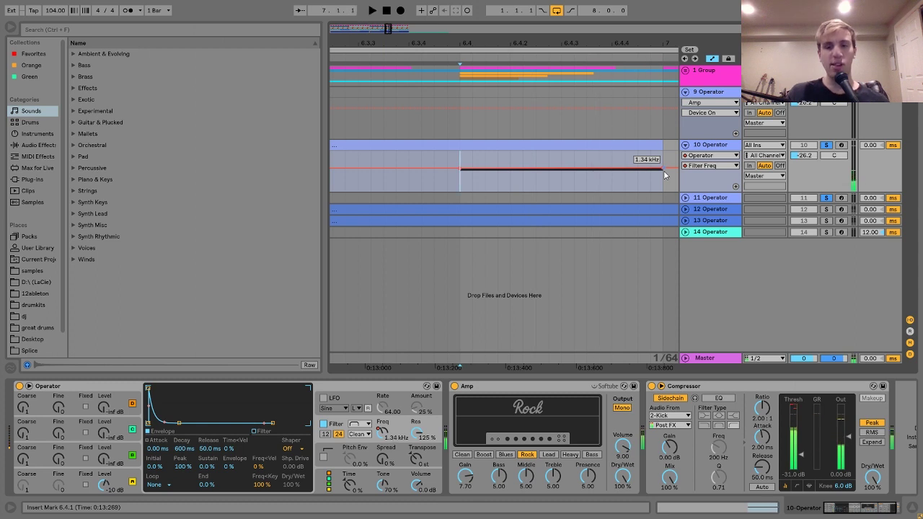
# Try raising 10 Operator's Filter Freq automation to about 12.5 kHz at the note's end, play it, and revert to 1.34 kHz for comparison.
pyautogui.moveTo(664, 175); pyautogui.dragTo(665, 171)
pyautogui.press('space')
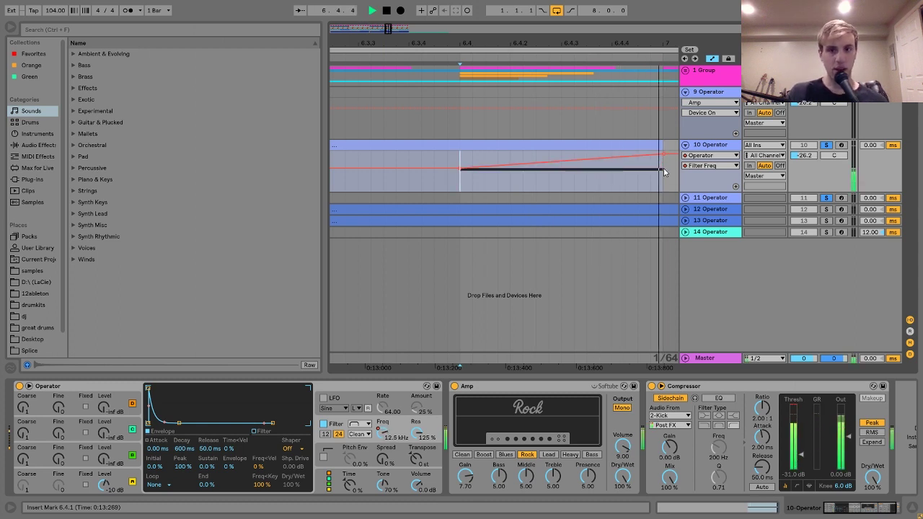
pyautogui.press('space')
pyautogui.click(664, 172)
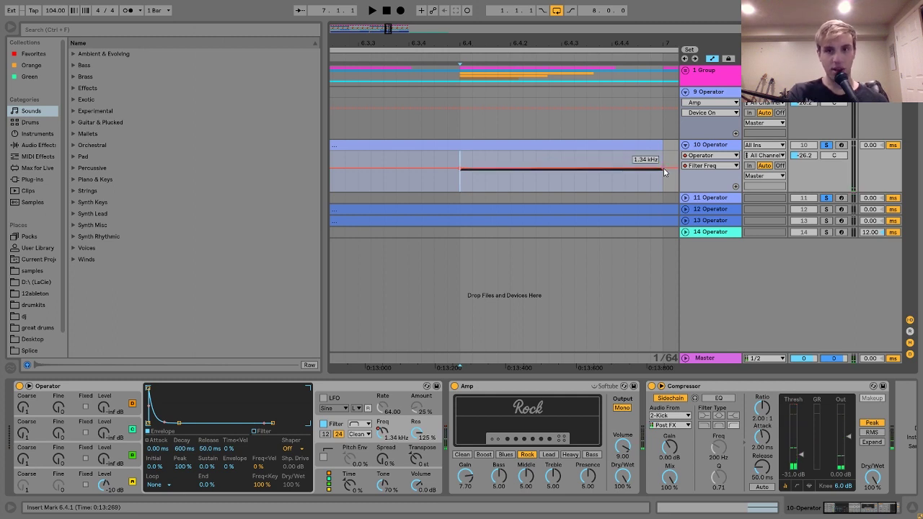
pyautogui.press('space')
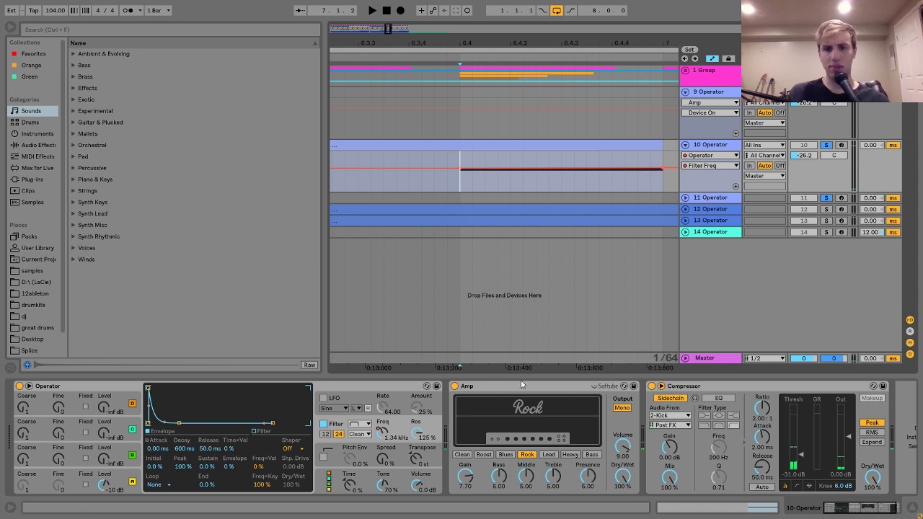
# Unfold 11 Operator to show its Shaper Drive automation across both clips.
pyautogui.press('-')
pyautogui.press('-')
pyautogui.press('-')
pyautogui.press('-')
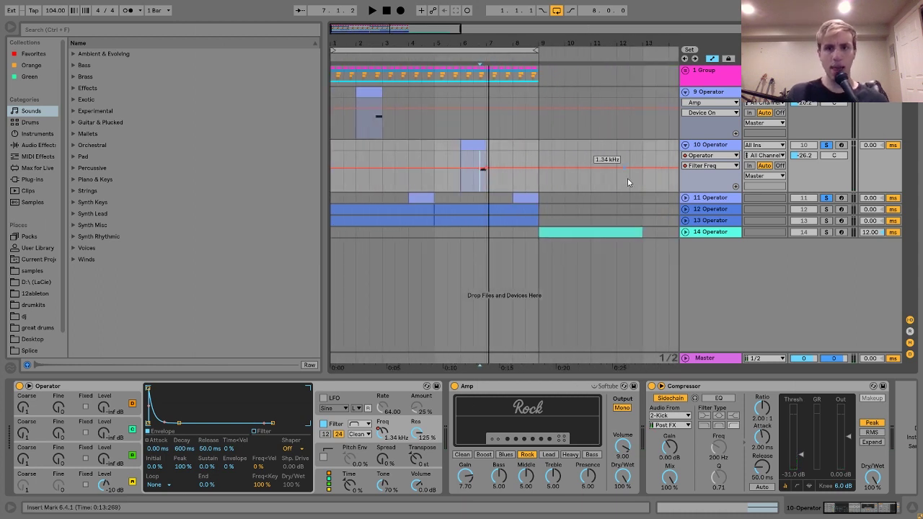
pyautogui.click(686, 197)
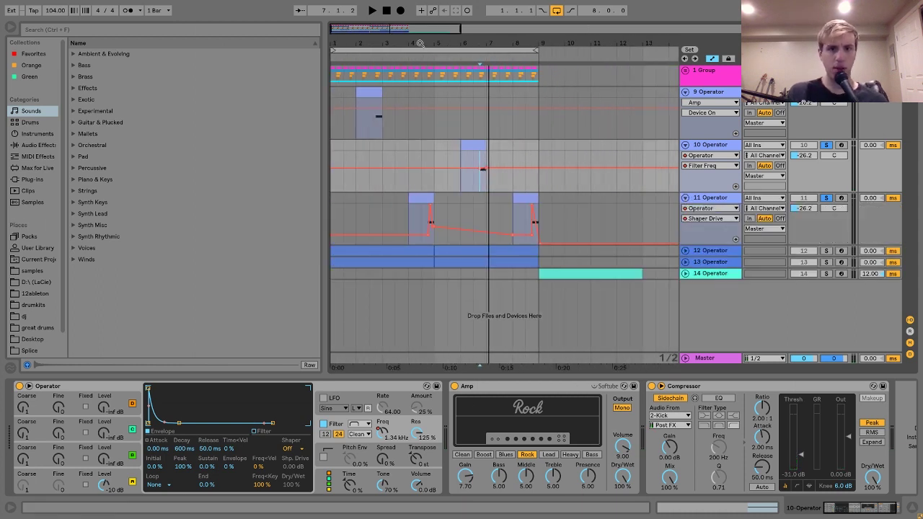
# Select 11 Operator's clip in bar 4 and play its note from just before 4.4.
pyautogui.press('Right')
pyautogui.press('Left')
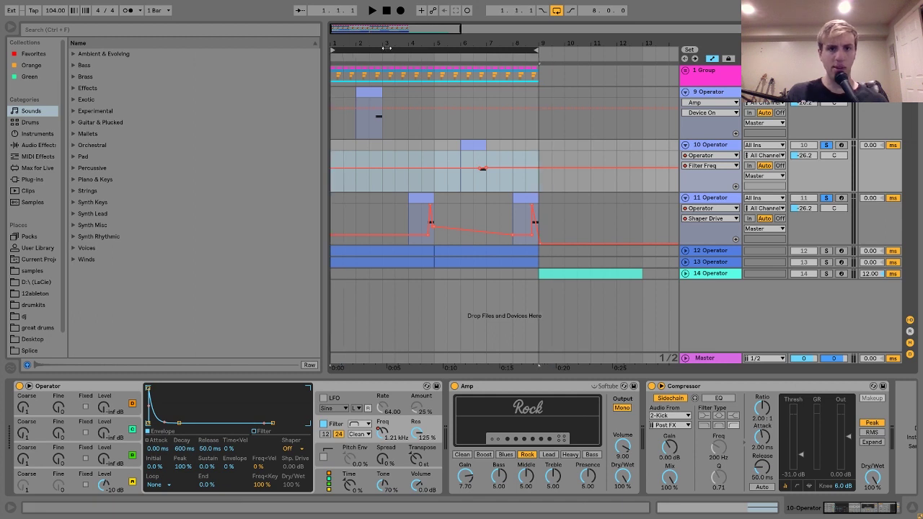
pyautogui.click(417, 197)
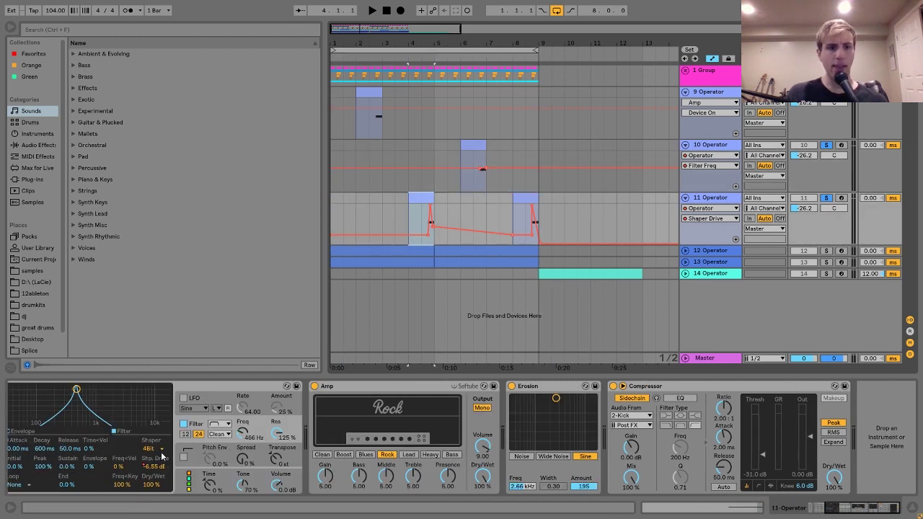
pyautogui.moveTo(424, 47); pyautogui.dragTo(421, 213)
pyautogui.click(437, 221)
pyautogui.press('space')
pyautogui.press('space')
pyautogui.press('space')
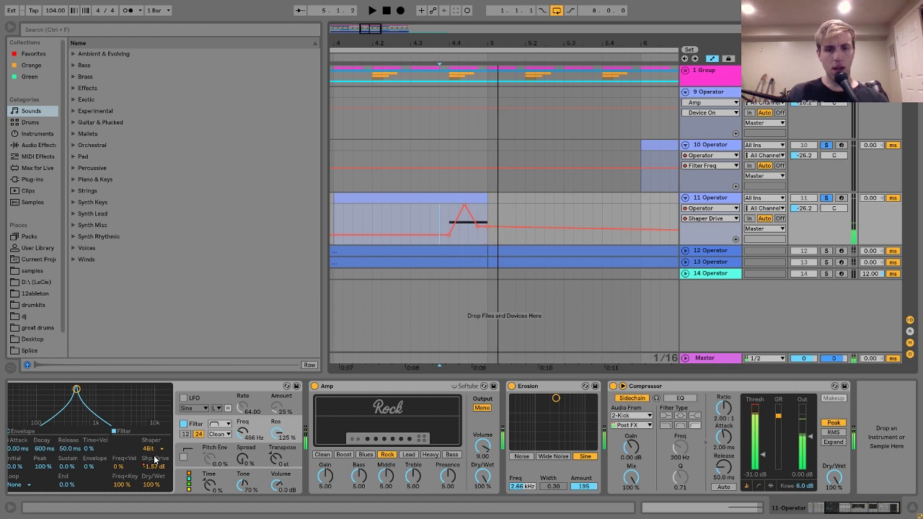
# Toggle 11 Operator's Erosion effect and replay the bar 4 note to compare the sound.
pyautogui.click(512, 386)
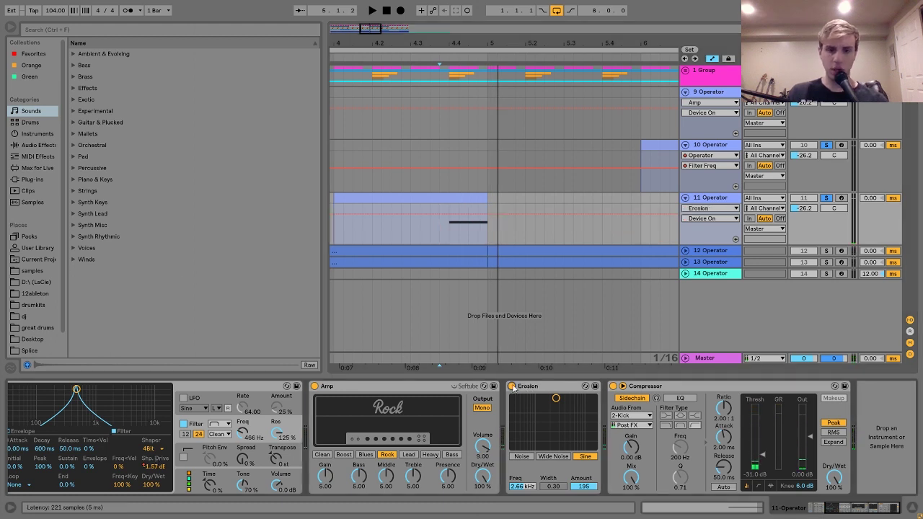
pyautogui.press('space')
pyautogui.press('space')
pyautogui.press('space')
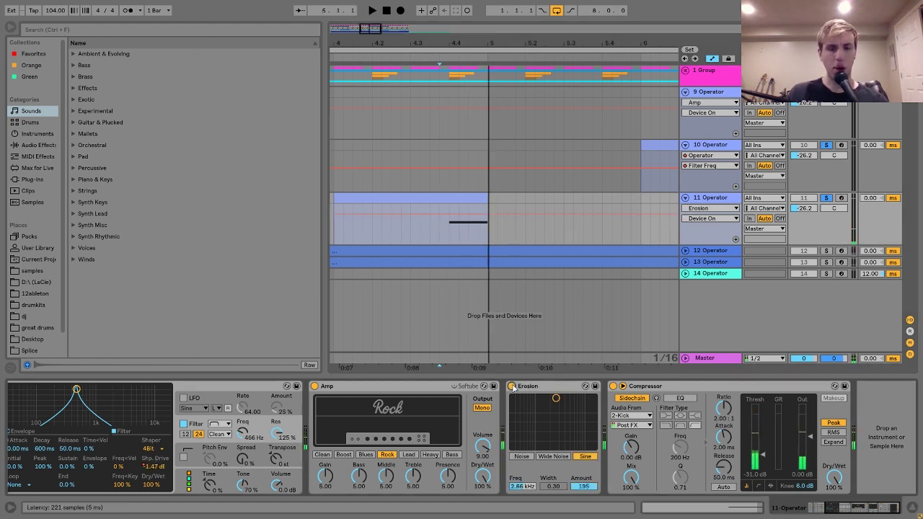
pyautogui.press('space')
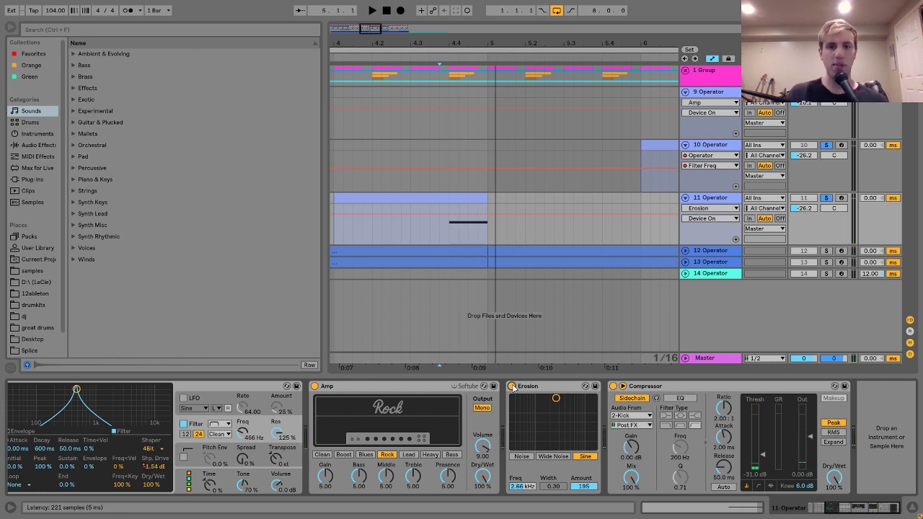
# Select 12 Operator's first clip, solo 12 Operator and 13 Operator together, and play both from the start.
pyautogui.moveTo(436, 44); pyautogui.dragTo(436, 29)
pyautogui.click(367, 250)
pyautogui.click(826, 251)
pyautogui.click(826, 262)
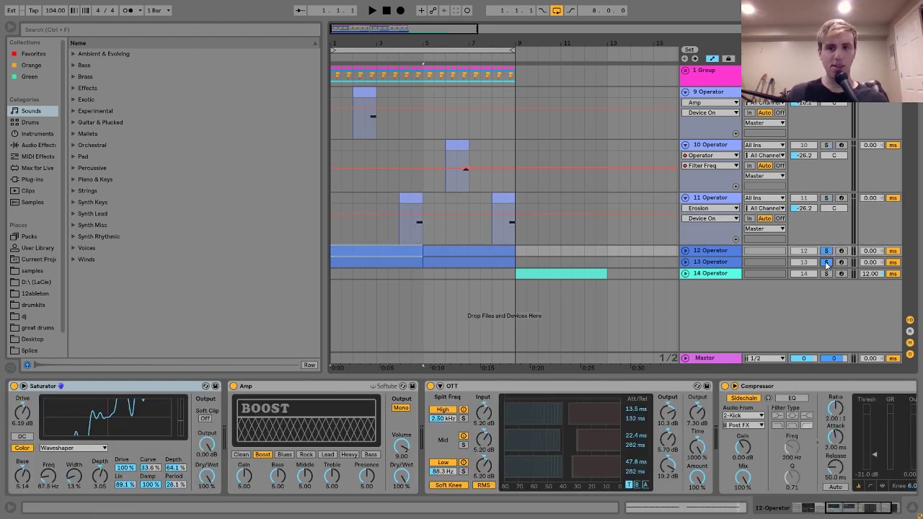
pyautogui.press('space')
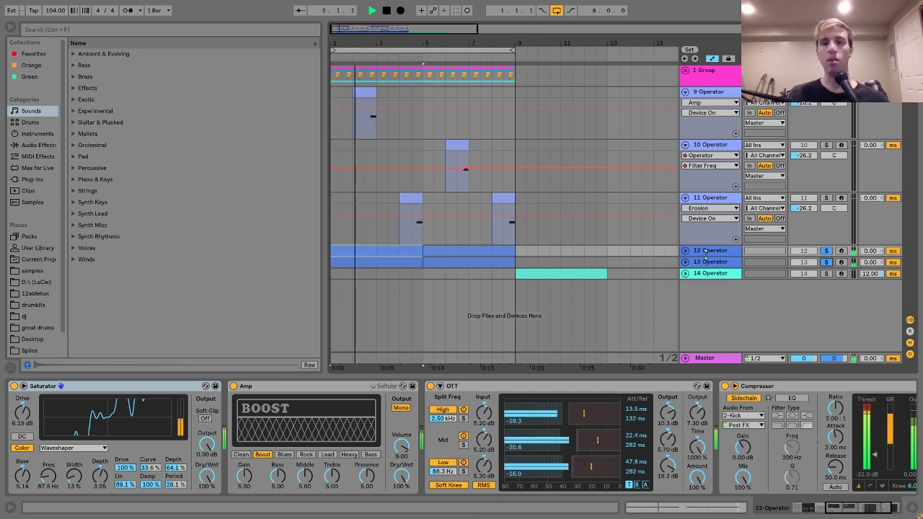
# Unfold 12 Operator and audition 12 and 13 Operator individually in solo, finishing with 12 Operator soloed.
pyautogui.click(687, 253)
pyautogui.click(685, 251)
pyautogui.press('space')
pyautogui.click(826, 306)
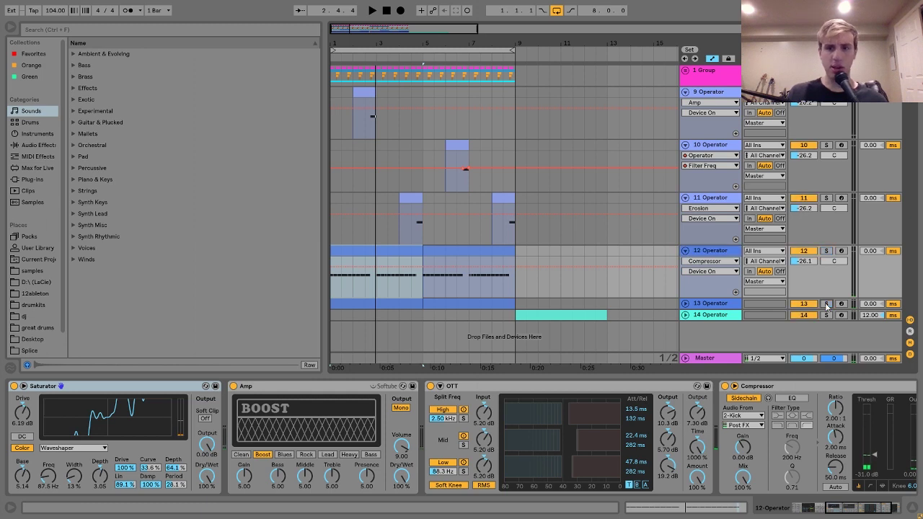
pyautogui.click(826, 251)
pyautogui.press('space')
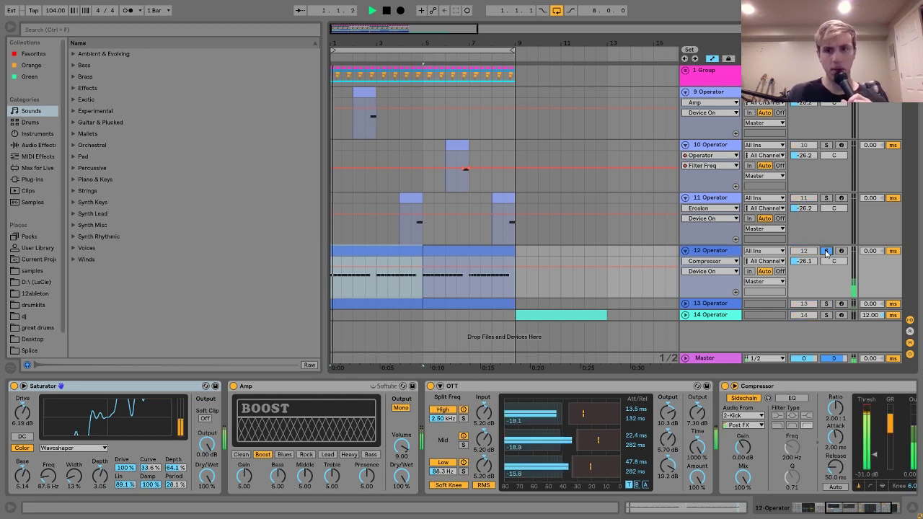
pyautogui.click(826, 304)
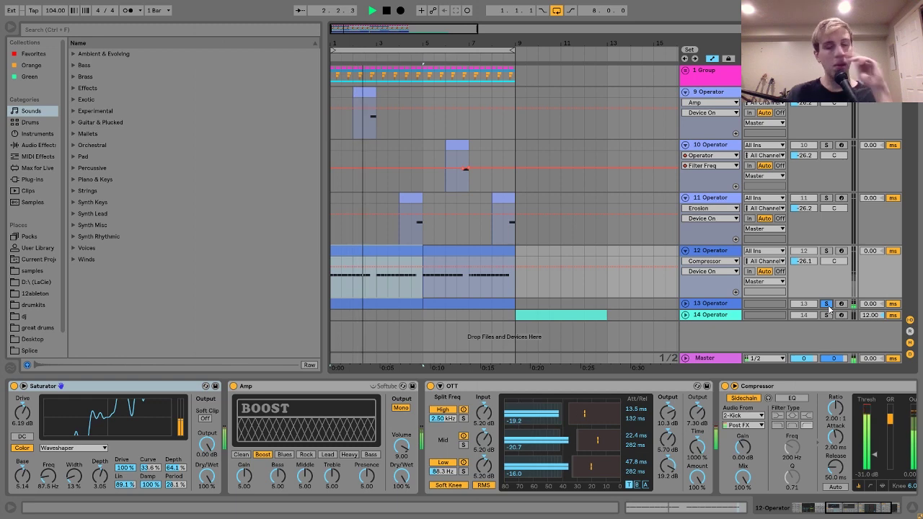
pyautogui.click(826, 251)
# Show the settings of oscillator A and oscillator B in 12 Operator's synth.
pyautogui.scroll(6, 587, 404)
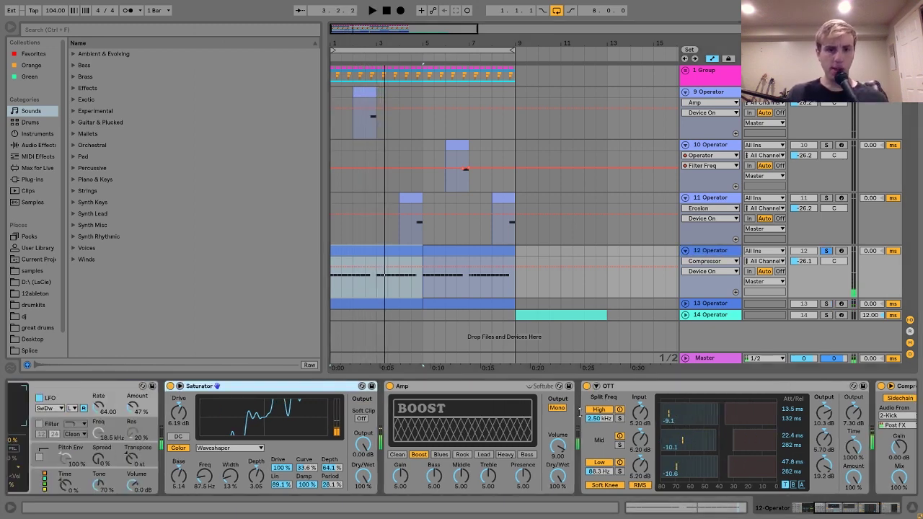
pyautogui.click(137, 476)
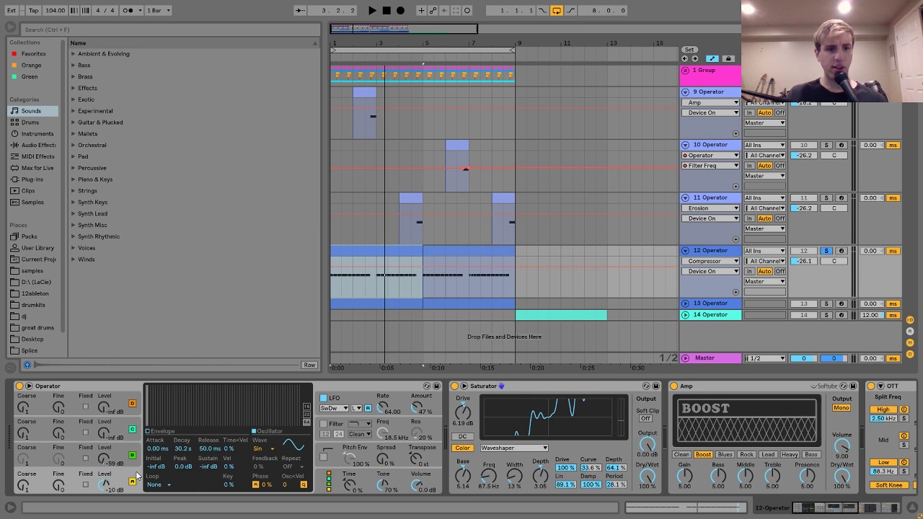
pyautogui.click(126, 452)
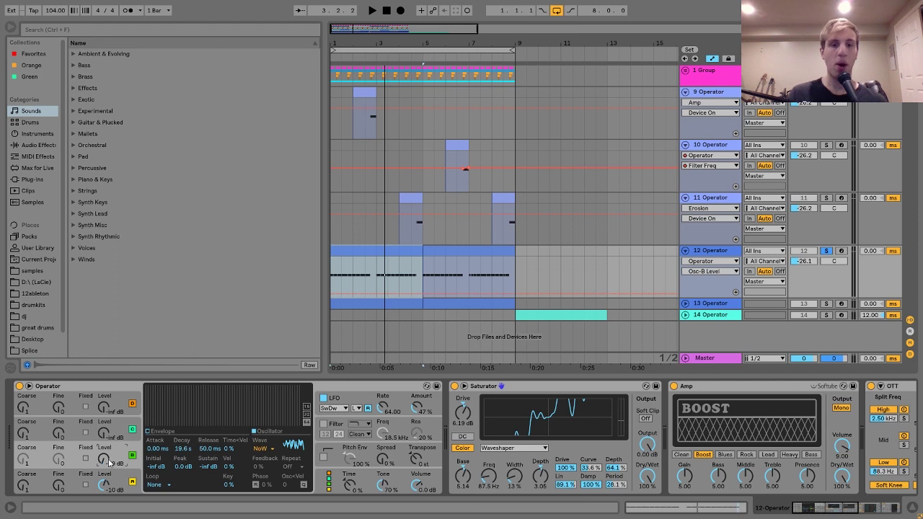
# Show the LFO settings in 12 Operator's synth and play the bass from the start.
pyautogui.click(344, 405)
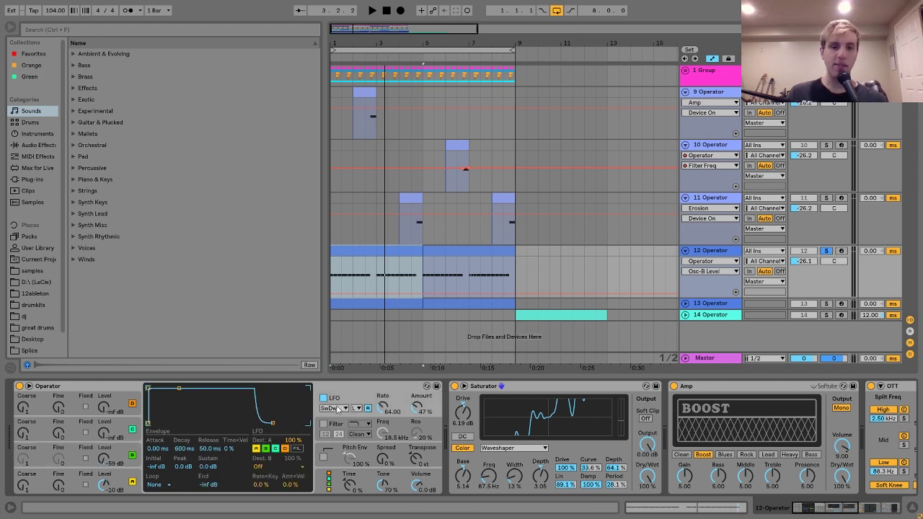
pyautogui.press('space')
pyautogui.press('space')
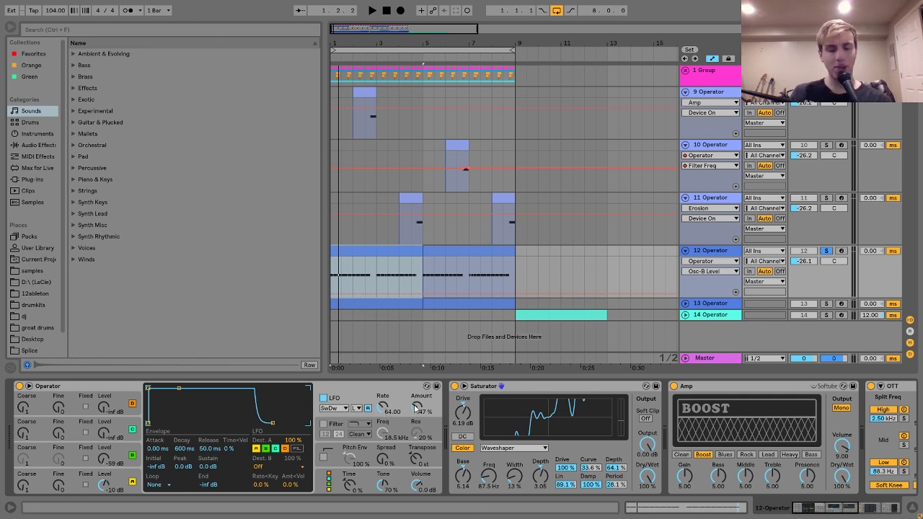
pyautogui.press('space')
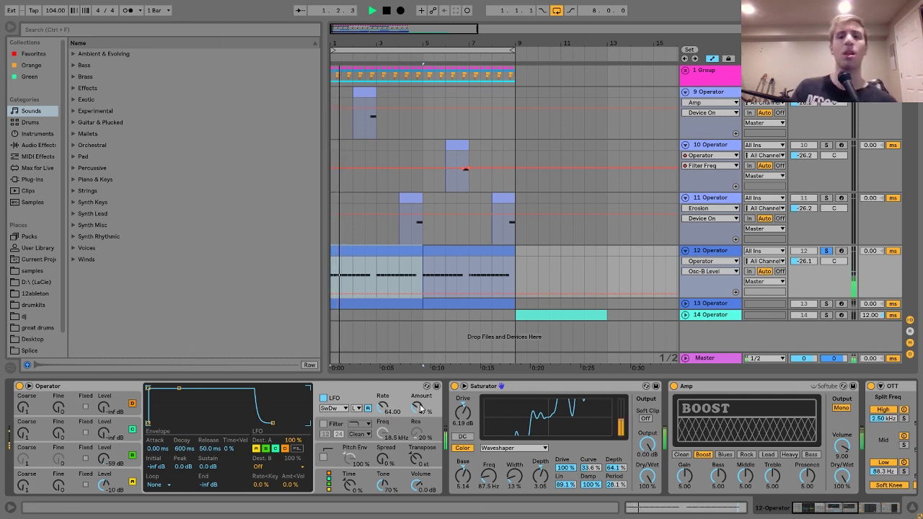
pyautogui.press('space')
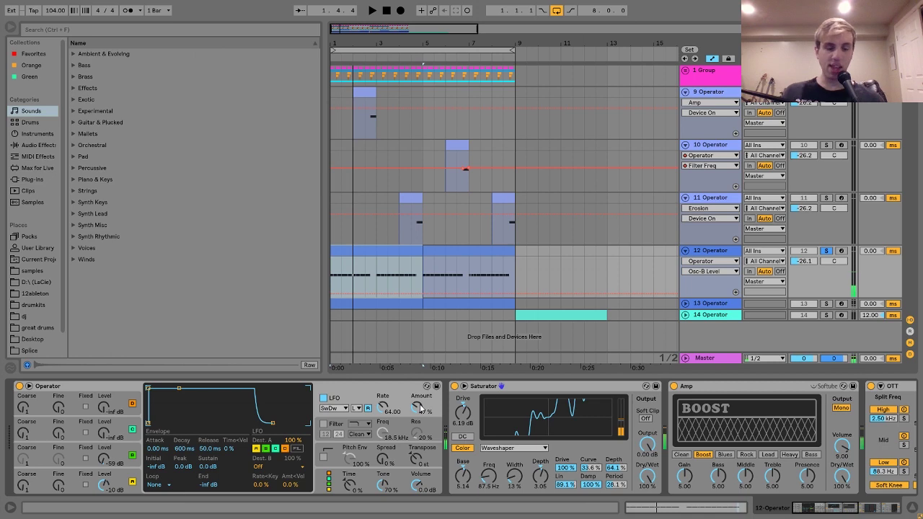
# Turn off the Amp, OTT and Saturator effects on 12 Operator to hear the dry bass.
pyautogui.hscroll(5, 416, 408)
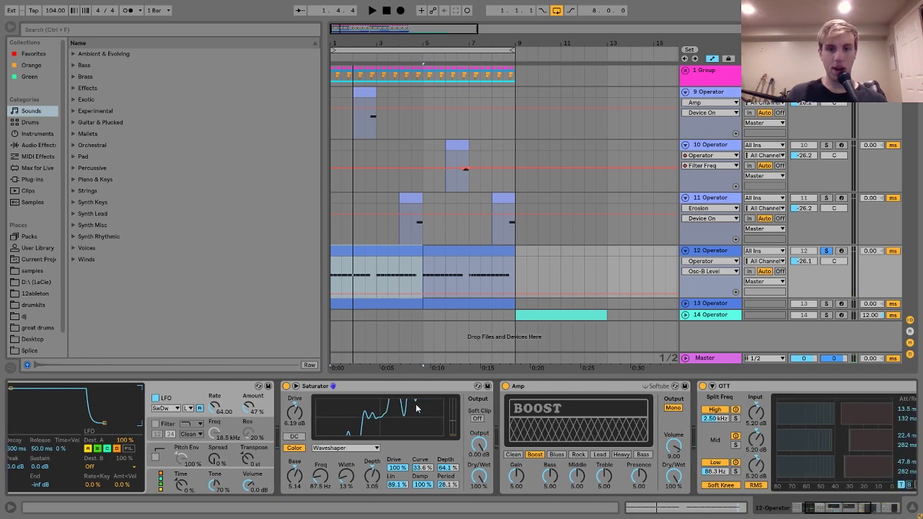
pyautogui.click(231, 390)
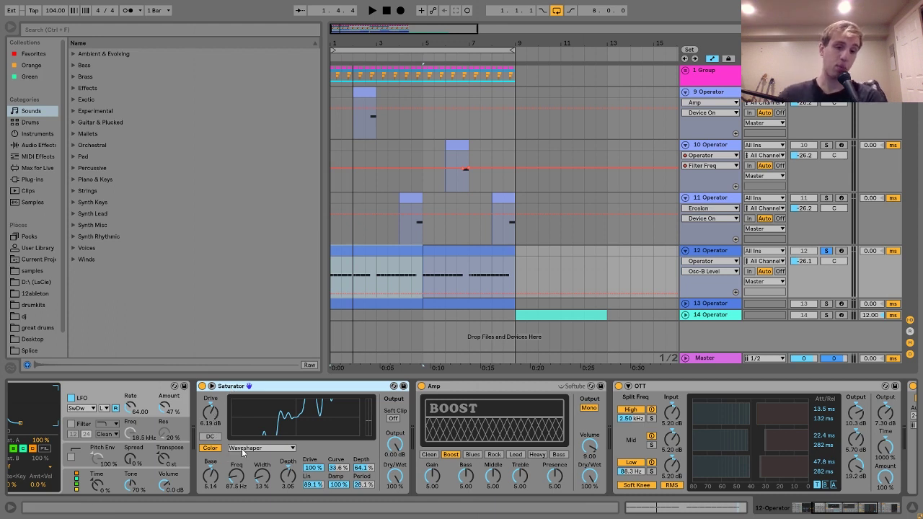
pyautogui.scroll(2, 242, 452)
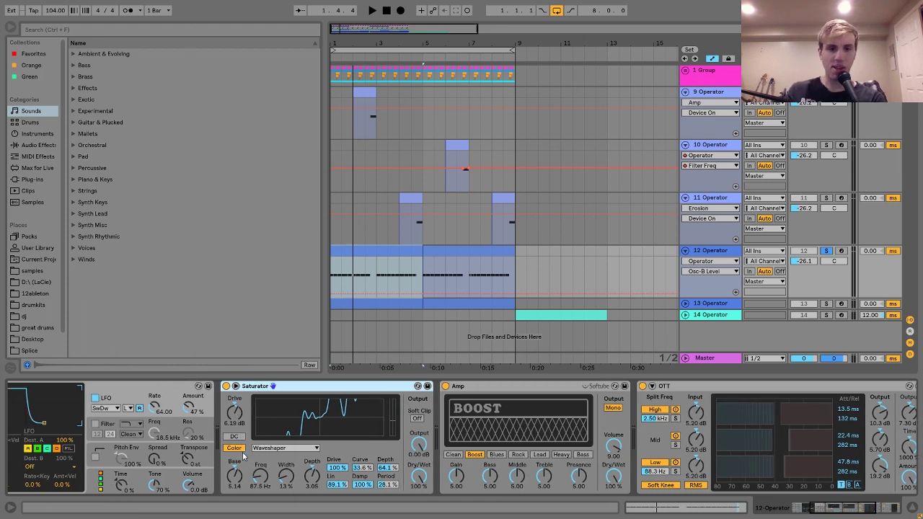
pyautogui.click(457, 386)
pyautogui.click(654, 386)
pyautogui.click(238, 386)
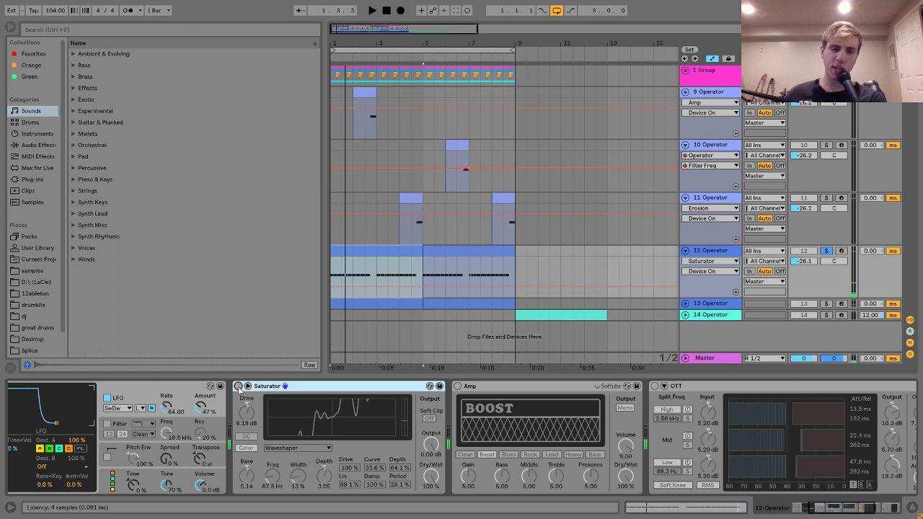
# Turn 12 Operator's Saturator back on and play the bass from the start with Amp and OTT still off.
pyautogui.click(237, 386)
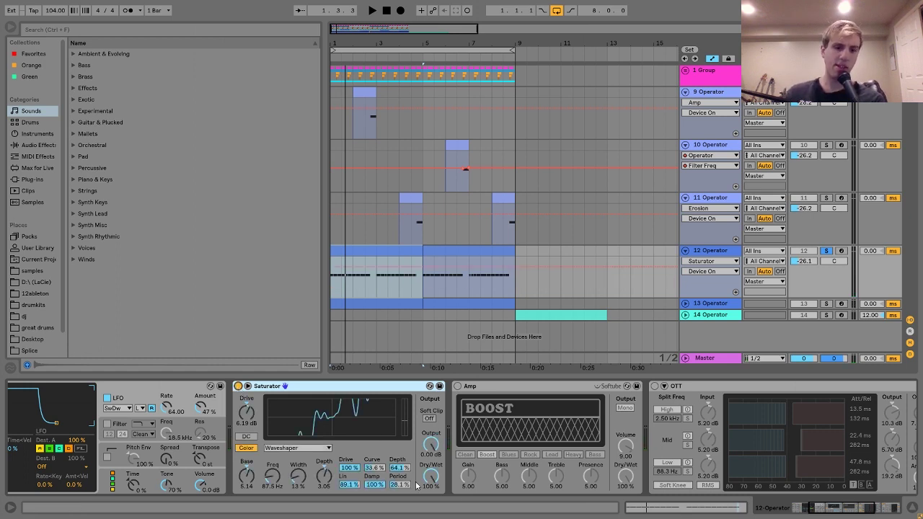
pyautogui.press('space')
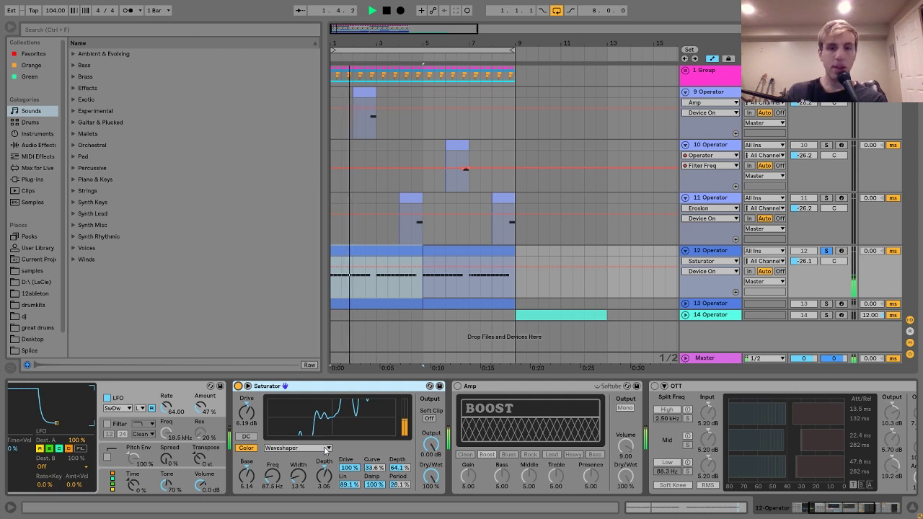
pyautogui.press('space')
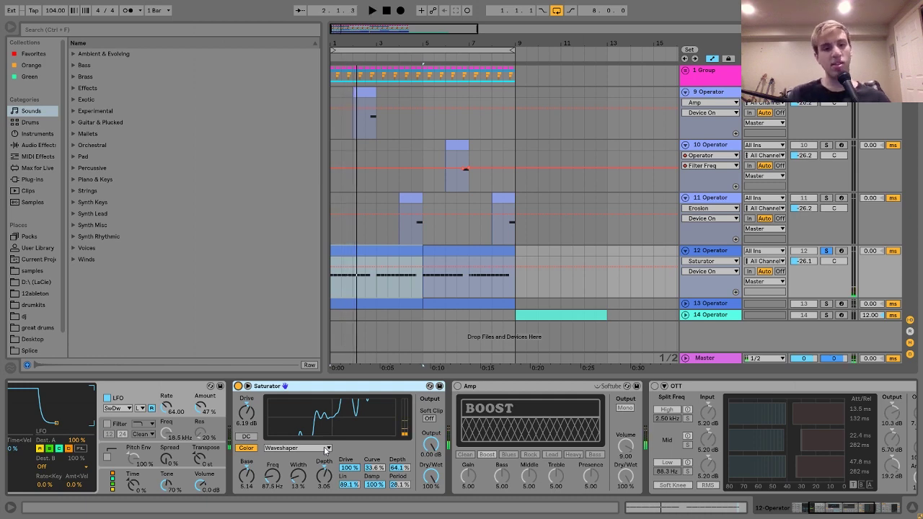
pyautogui.scroll(5, 325, 451)
pyautogui.scroll(-4, 499, 427)
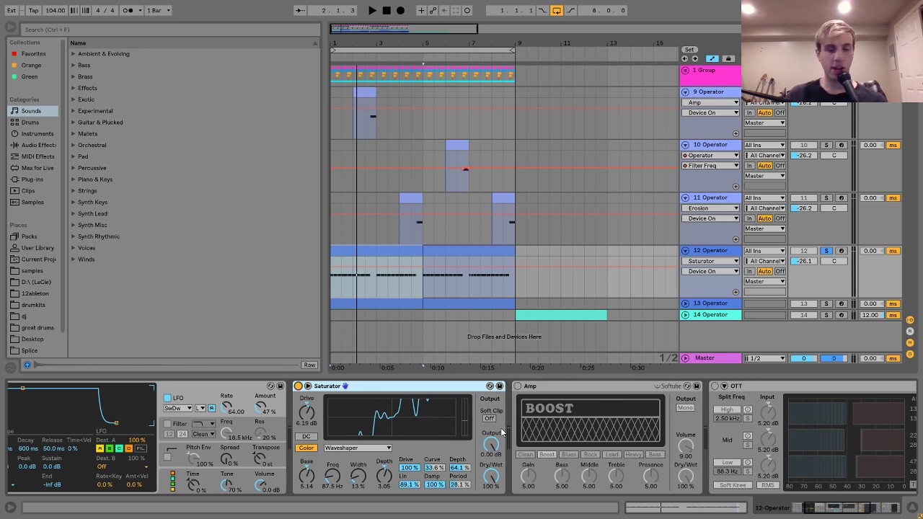
pyautogui.click(332, 351)
pyautogui.press('space')
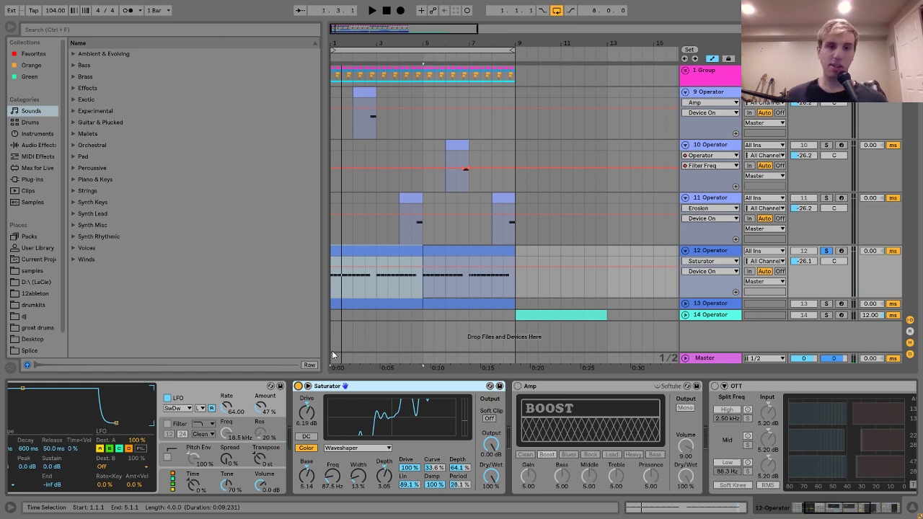
pyautogui.hscroll(7, 332, 351)
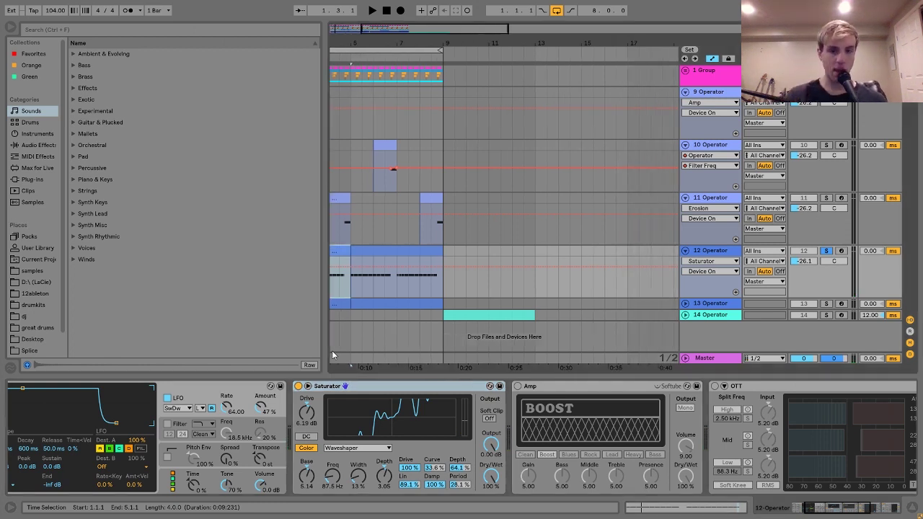
pyautogui.click(288, 236)
pyautogui.hscroll(-7, 409, 255)
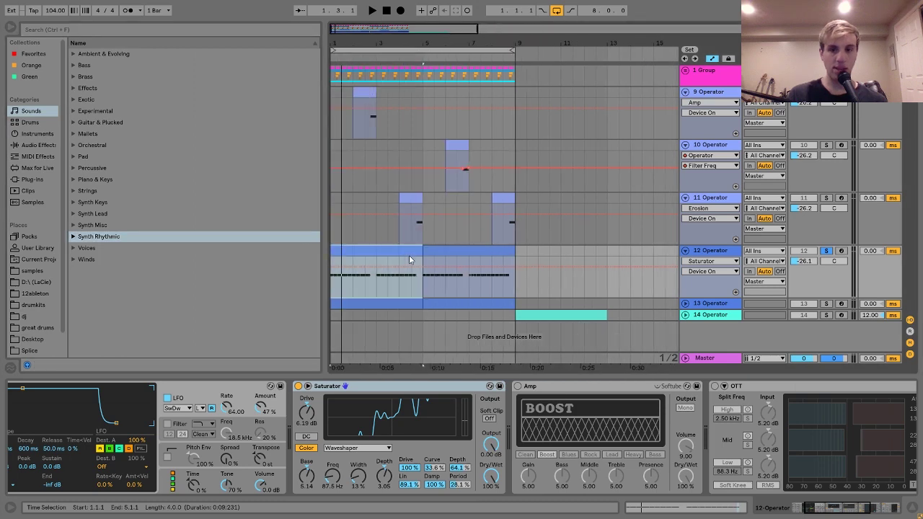
pyautogui.hscroll(3, 806, 463)
pyautogui.hscroll(-4, 806, 462)
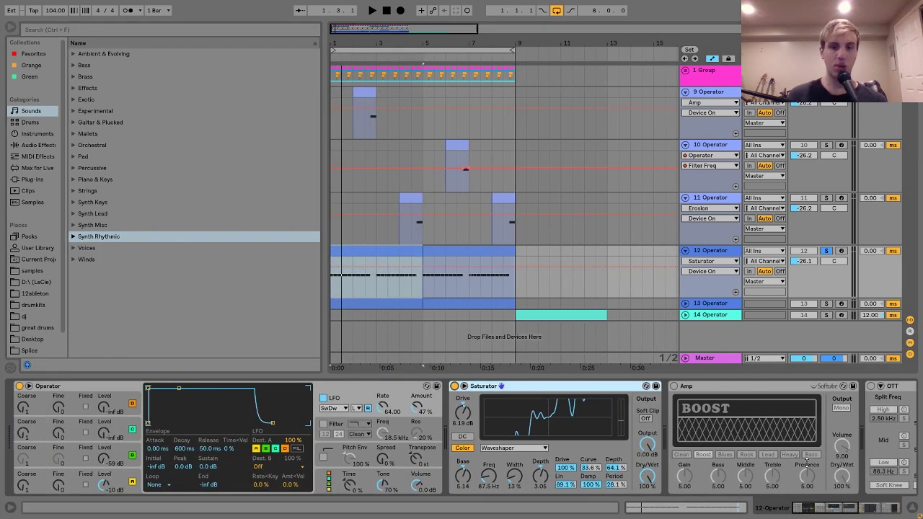
# Turn 12 Operator's Amp back on and play the bass through Saturator and Amp.
pyautogui.hscroll(3, 806, 461)
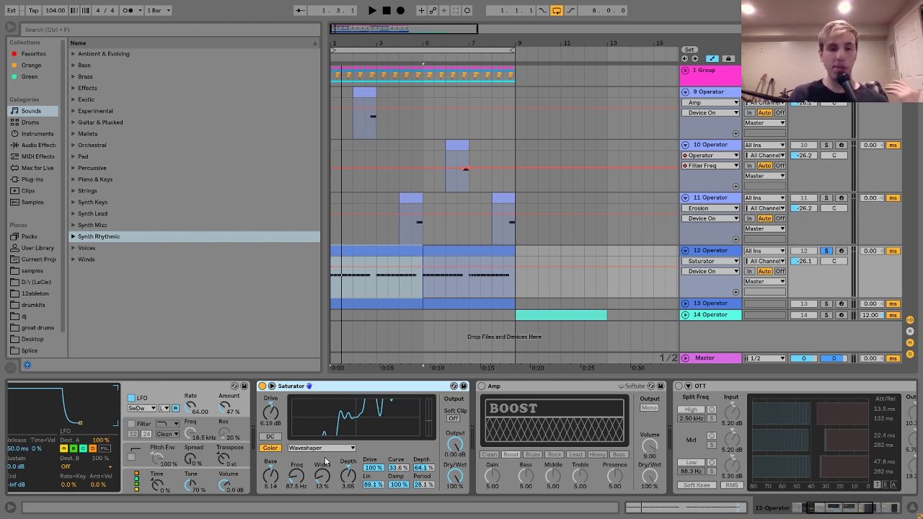
pyautogui.hscroll(5, 325, 461)
pyautogui.click(401, 387)
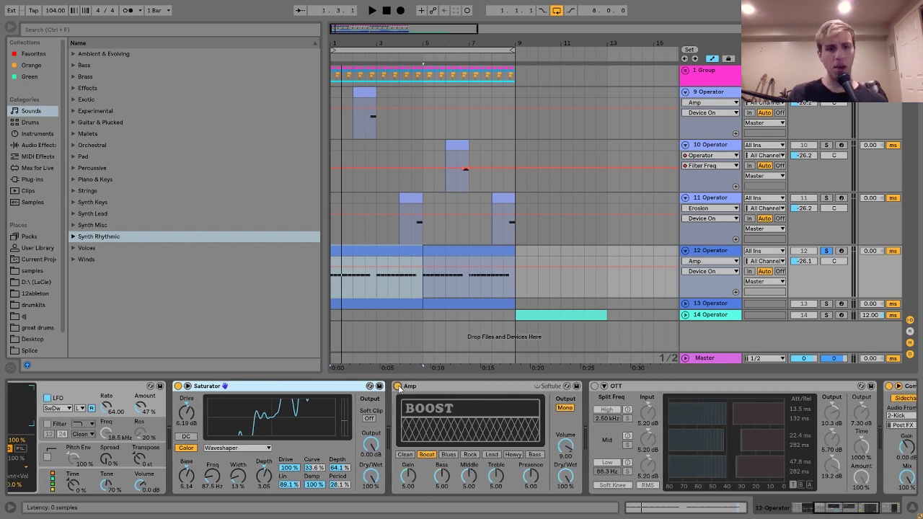
pyautogui.press('space')
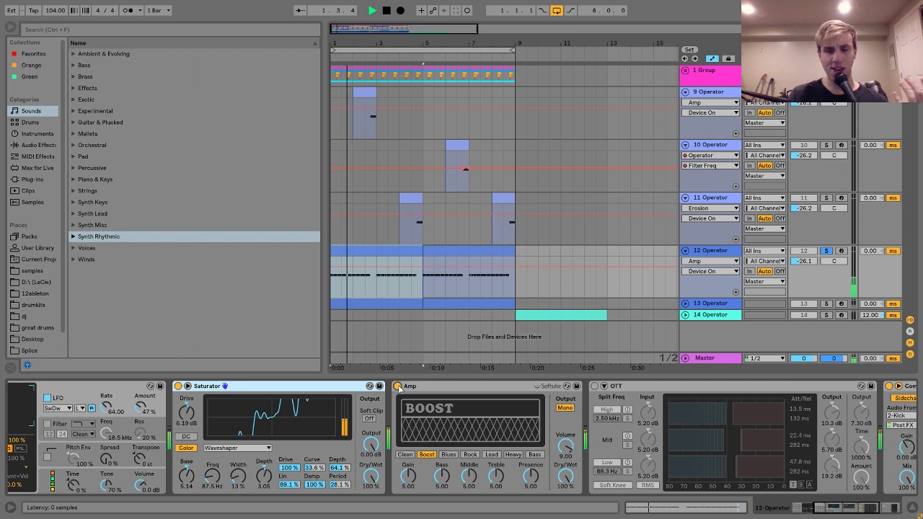
pyautogui.press('space')
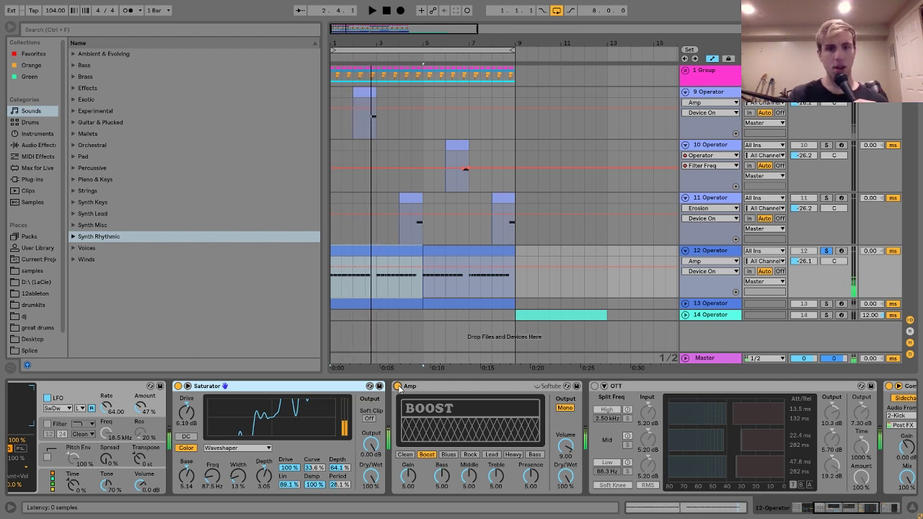
# Turn 12 Operator's OTT back on and play the bass through the full effect chain.
pyautogui.click(595, 386)
pyautogui.press('space')
pyautogui.scroll(-5, 595, 390)
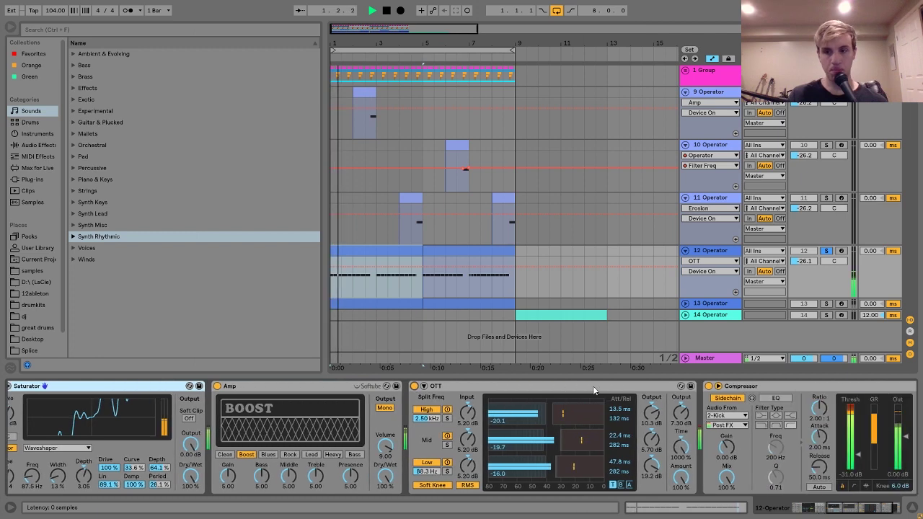
# Stop the 12 Operator playback, solo 13 Operator and play its bass from the start.
pyautogui.press('space')
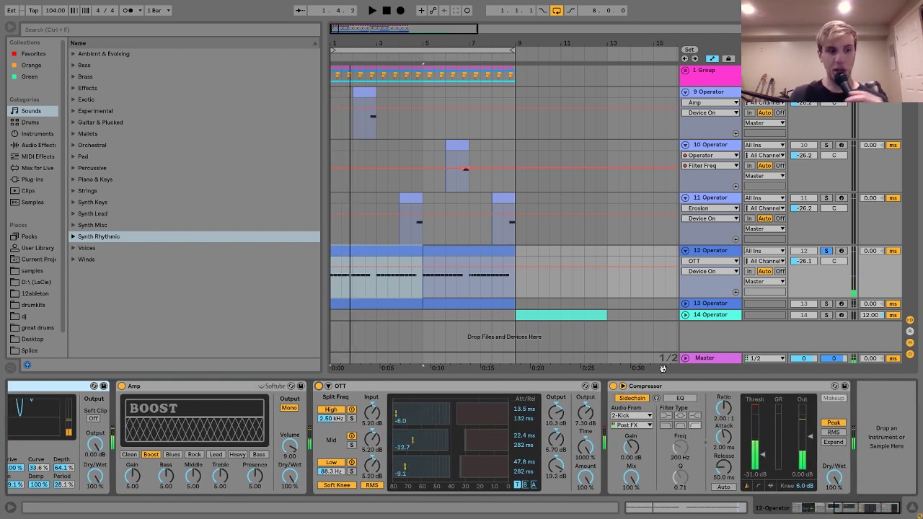
pyautogui.click(707, 304)
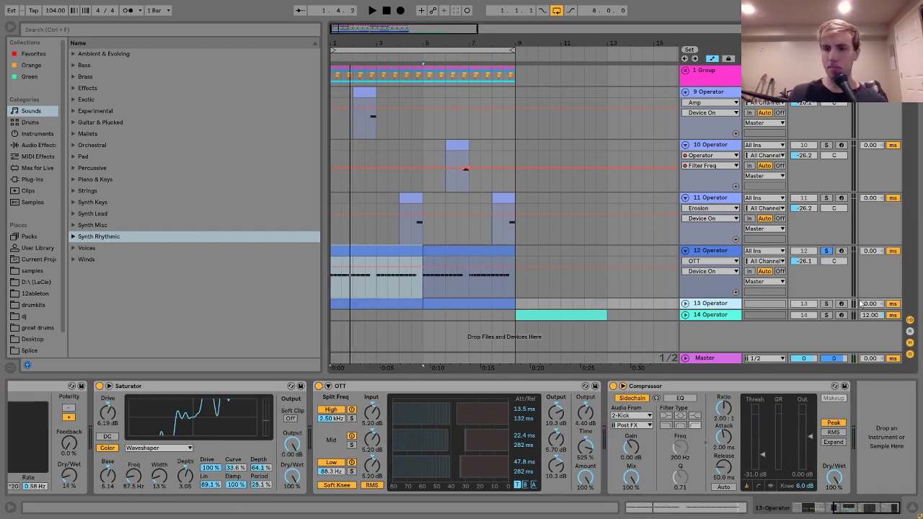
pyautogui.click(828, 304)
pyautogui.press('space')
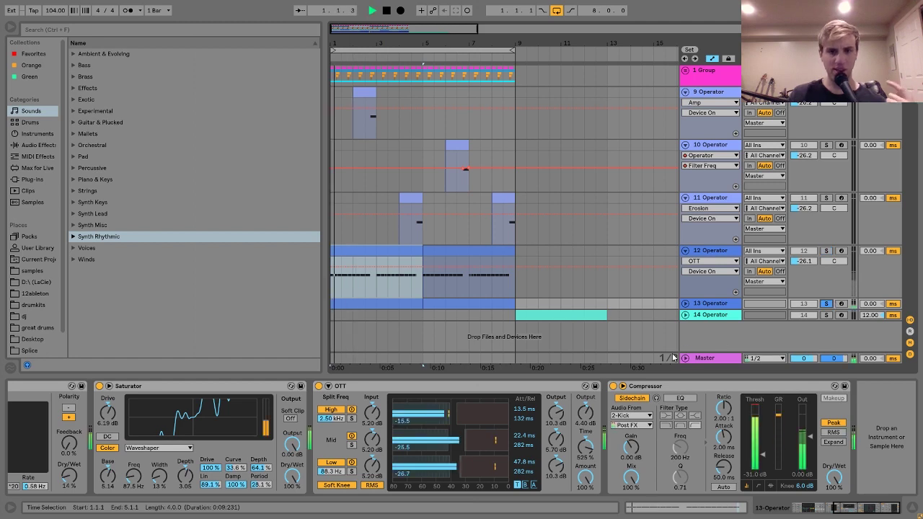
pyautogui.scroll(5, 285, 450)
pyautogui.press('space')
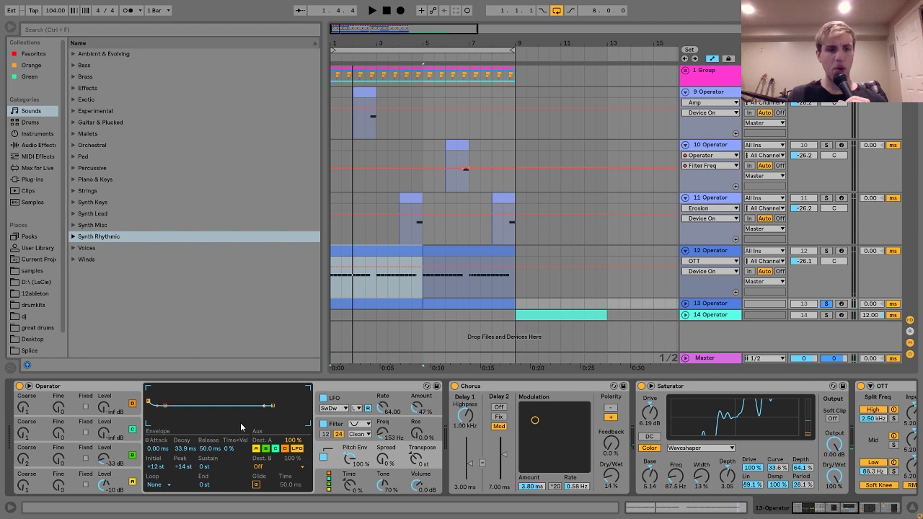
# Examine the waveform, level and envelope settings of oscillators A and B in 13 Operator's synth.
pyautogui.click(136, 475)
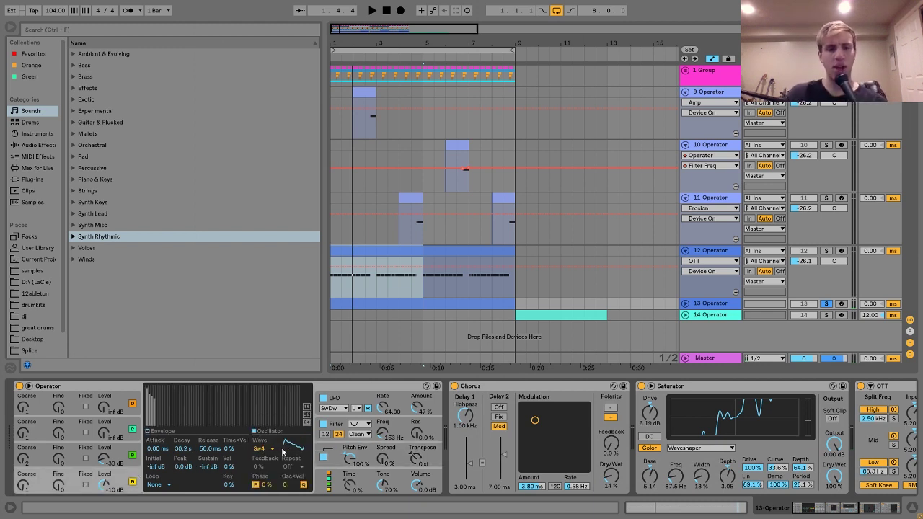
pyautogui.click(125, 452)
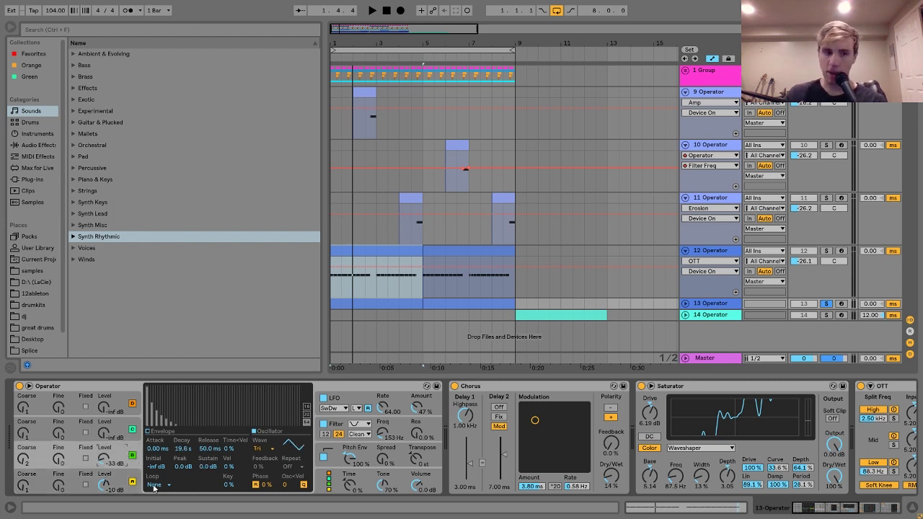
pyautogui.click(131, 475)
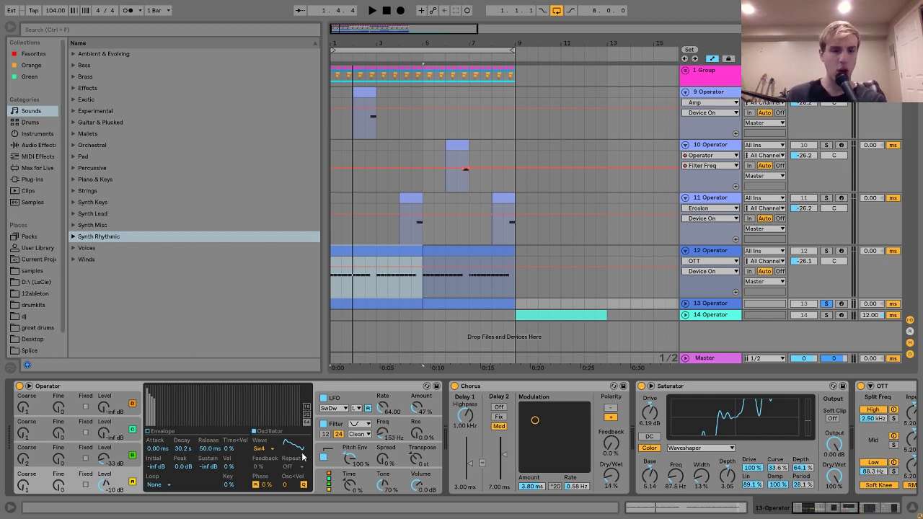
# Try shaping oscillator A's harmonics by hand from a Sine wave, then restore its Saw 4 waveform.
pyautogui.click(271, 448)
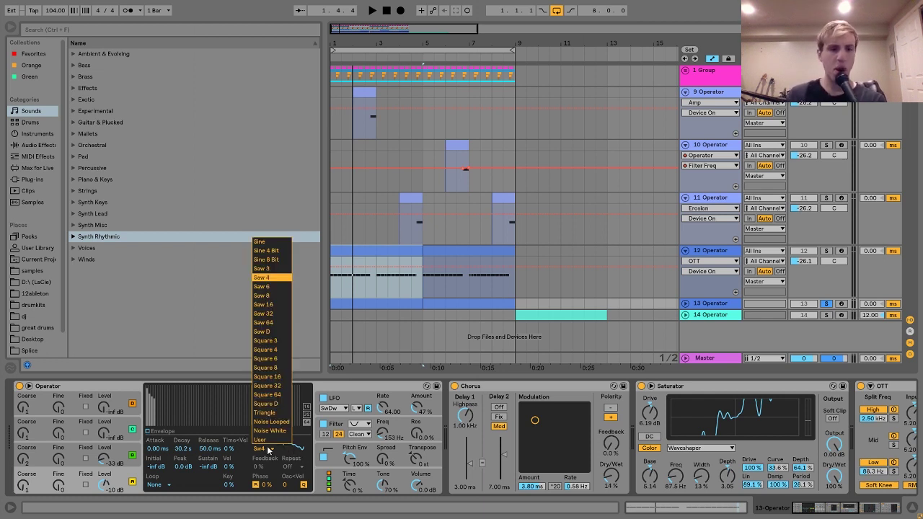
pyautogui.click(264, 243)
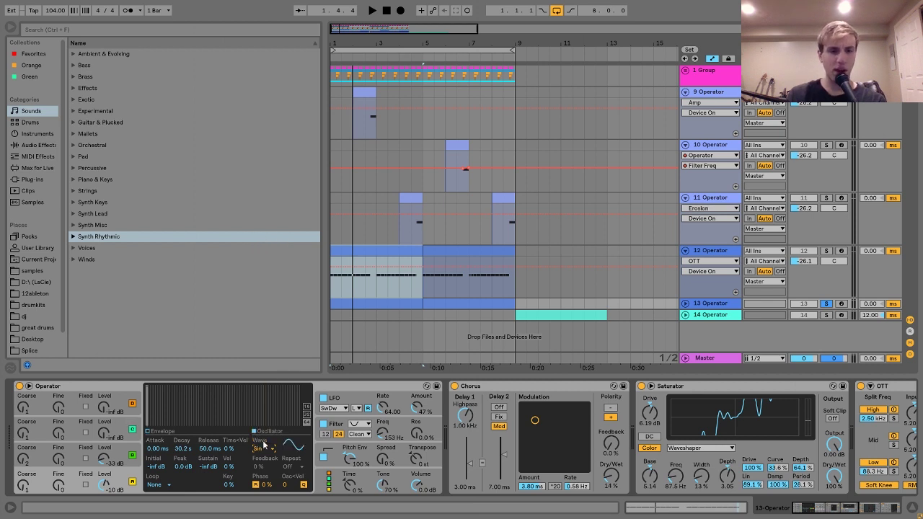
pyautogui.moveTo(163, 398)
pyautogui.mouseDown()
pyautogui.moveTo(147, 404)
pyautogui.moveTo(148, 370)
pyautogui.mouseUp()
pyautogui.click(272, 452)
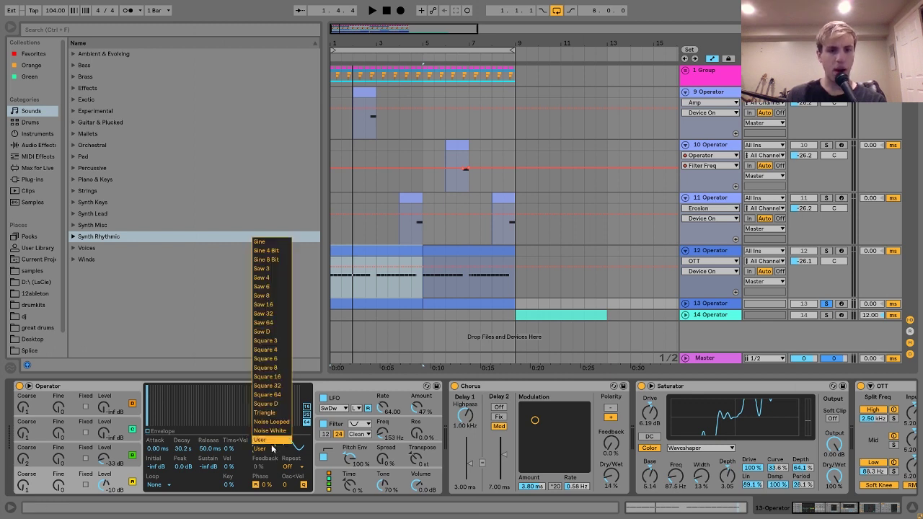
pyautogui.click(270, 278)
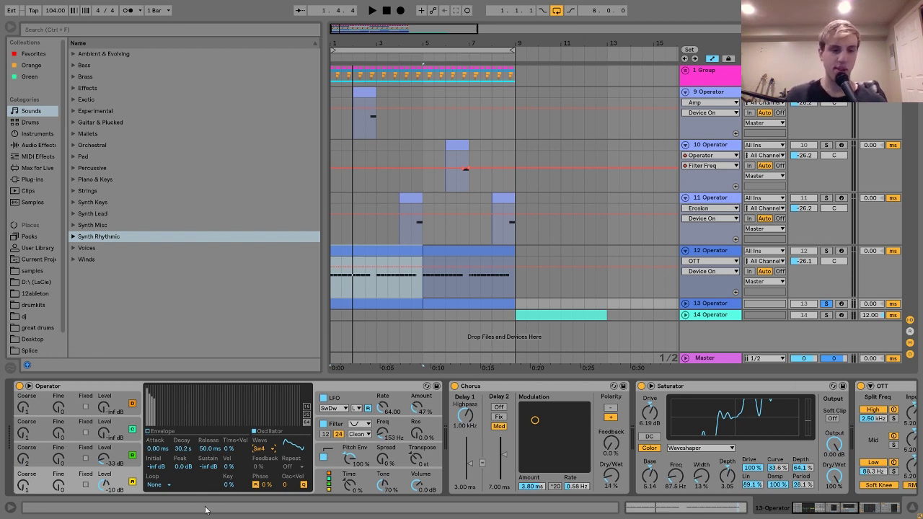
# Examine the LFO settings and the filter envelope of 13 Operator's synth.
pyautogui.hscroll(1, 756, 456)
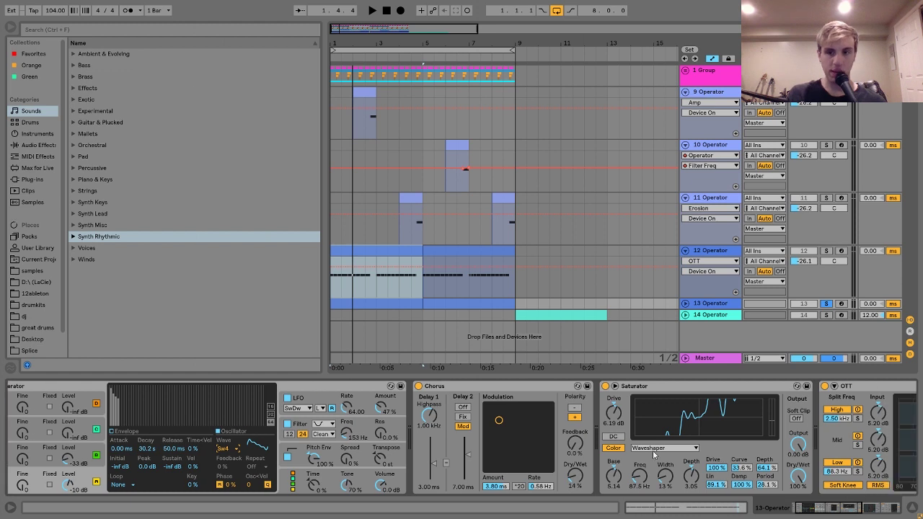
pyautogui.hscroll(-1, 696, 442)
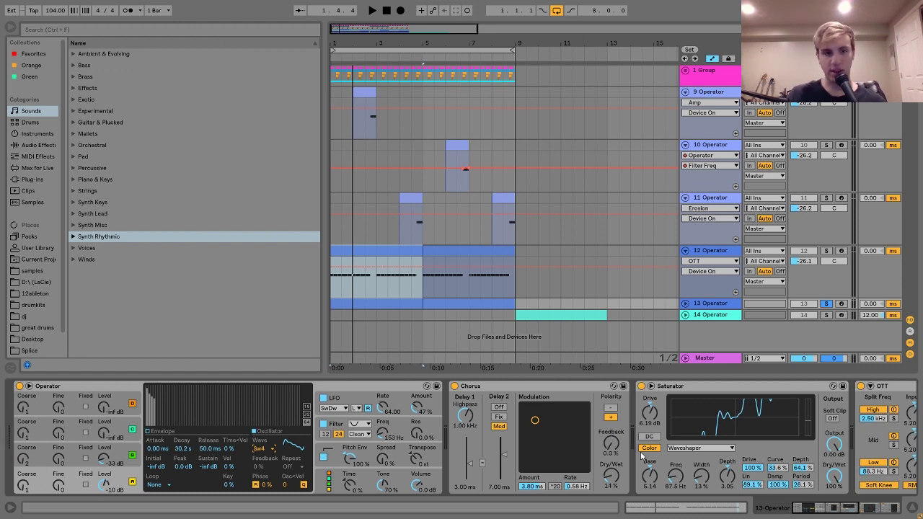
pyautogui.click(341, 403)
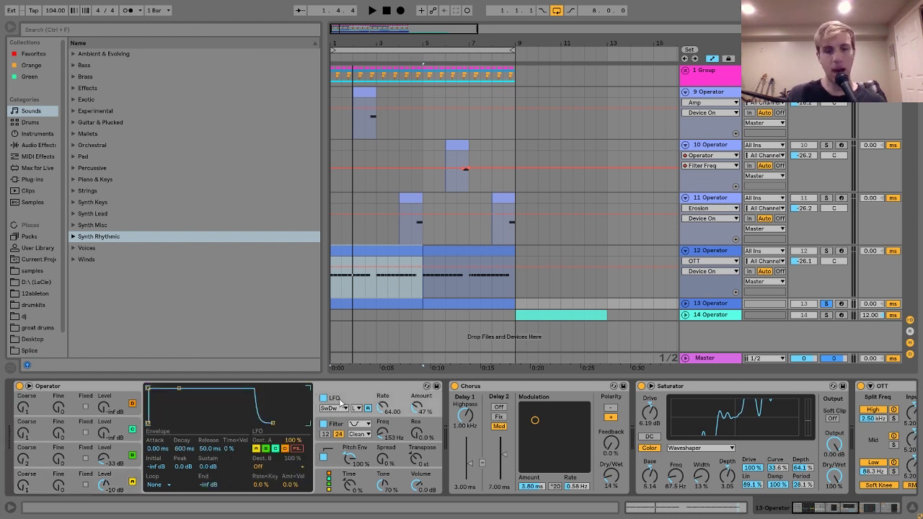
pyautogui.click(336, 425)
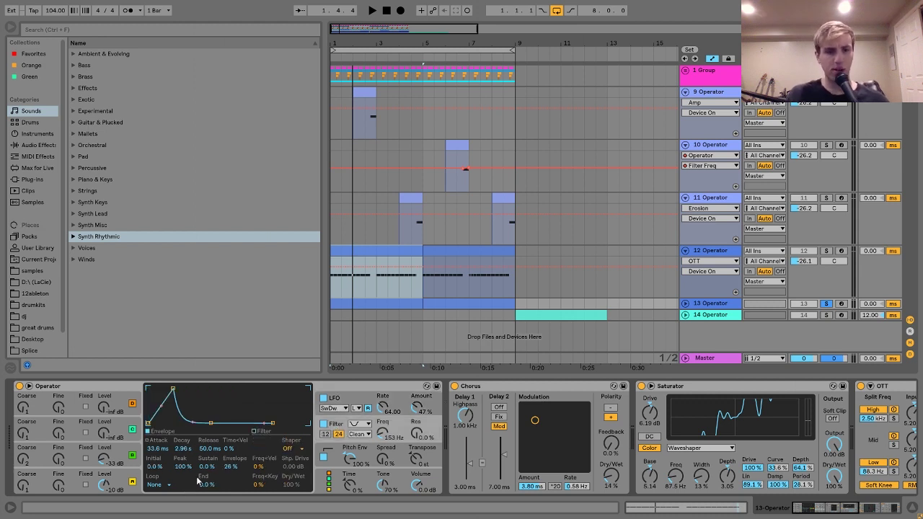
# Play 13 Operator's bass while switching the synth's filter off and back on to compare the sound.
pyautogui.press('space')
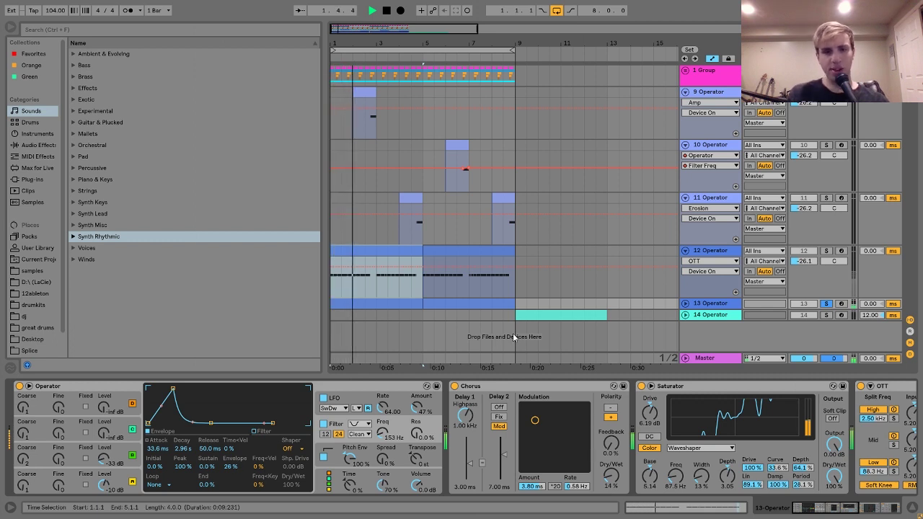
pyautogui.click(323, 424)
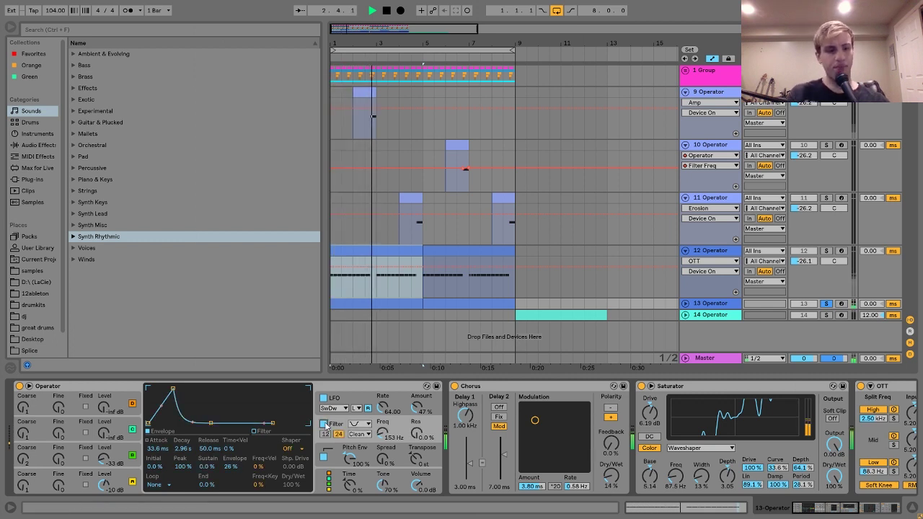
pyautogui.click(323, 424)
pyautogui.press('space')
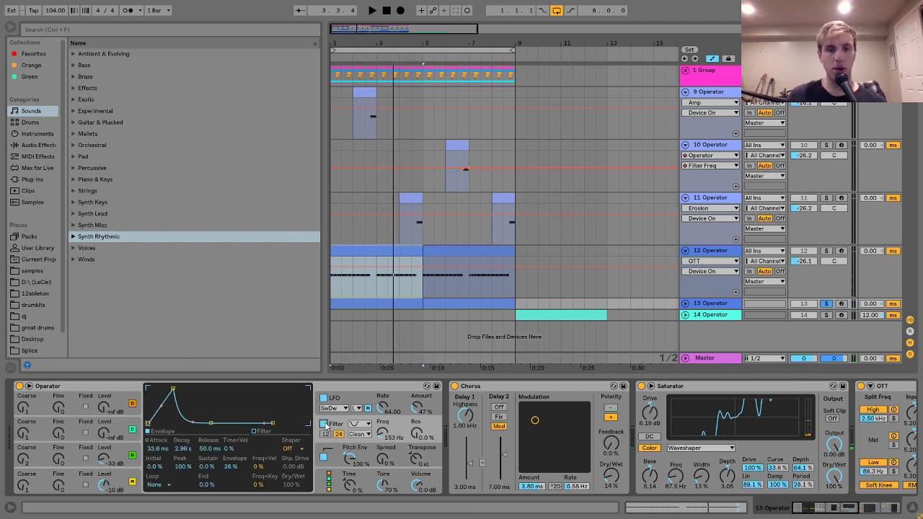
pyautogui.press('space')
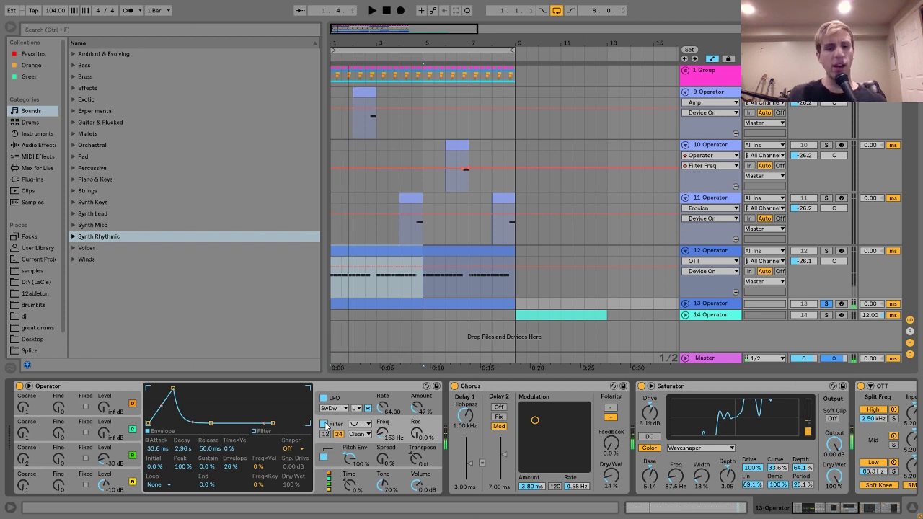
# Compare 13 Operator's bass during playback with the pitch envelope switched off and back on.
pyautogui.click(334, 461)
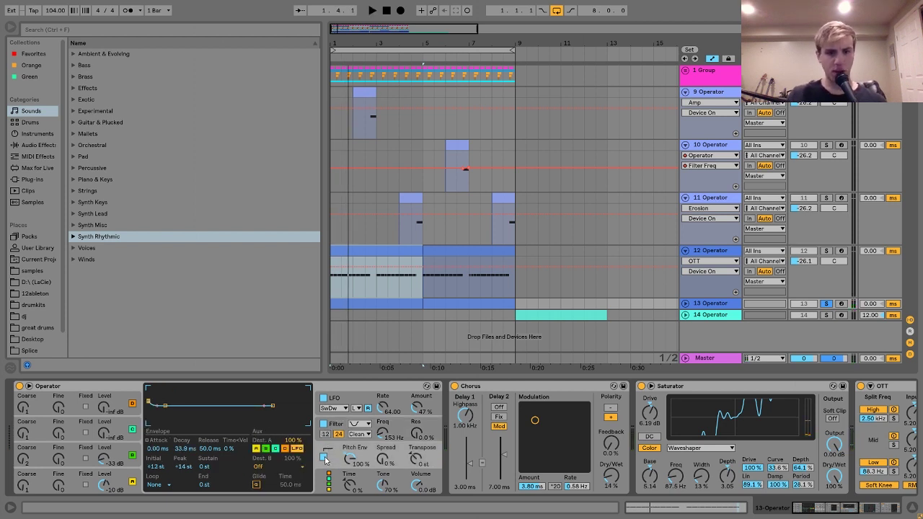
pyautogui.click(324, 457)
pyautogui.press('space')
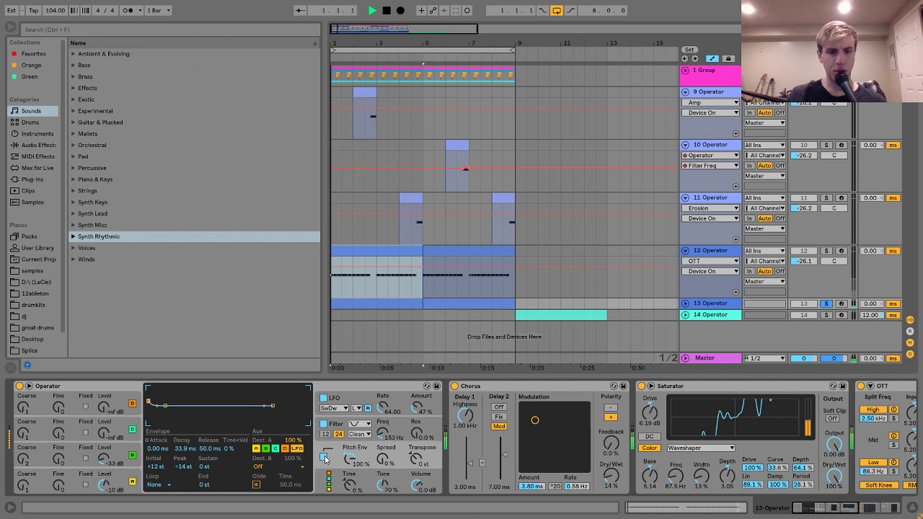
pyautogui.click(324, 458)
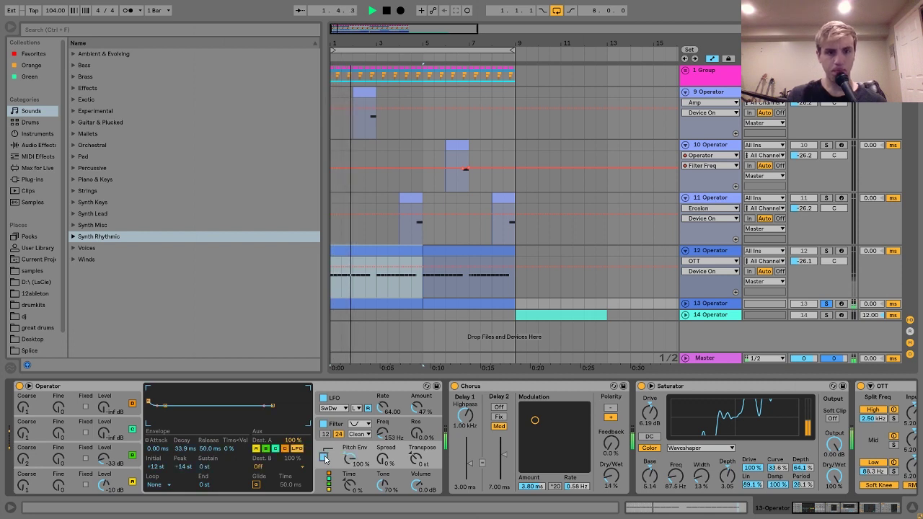
pyautogui.press('space')
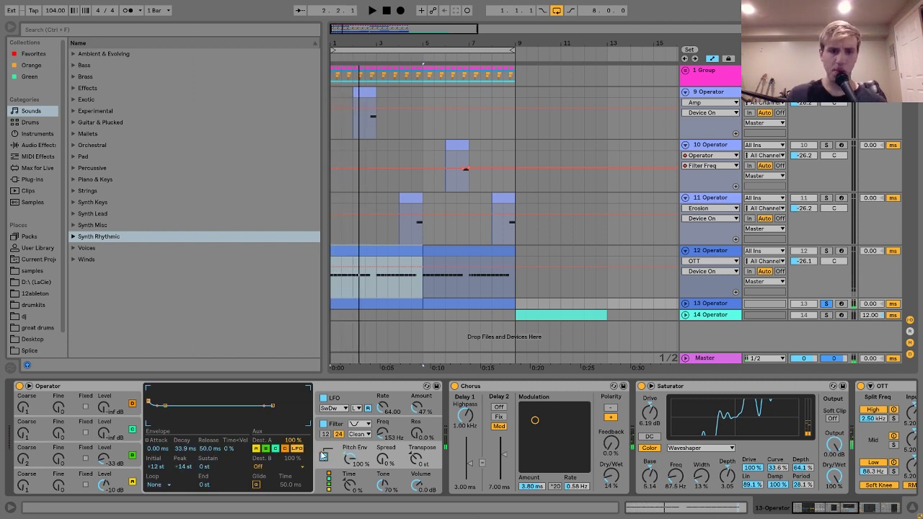
# Compare 13 Operator's bass with the Chorus on and bypassed, leaving the Chorus on.
pyautogui.hscroll(3, 322, 456)
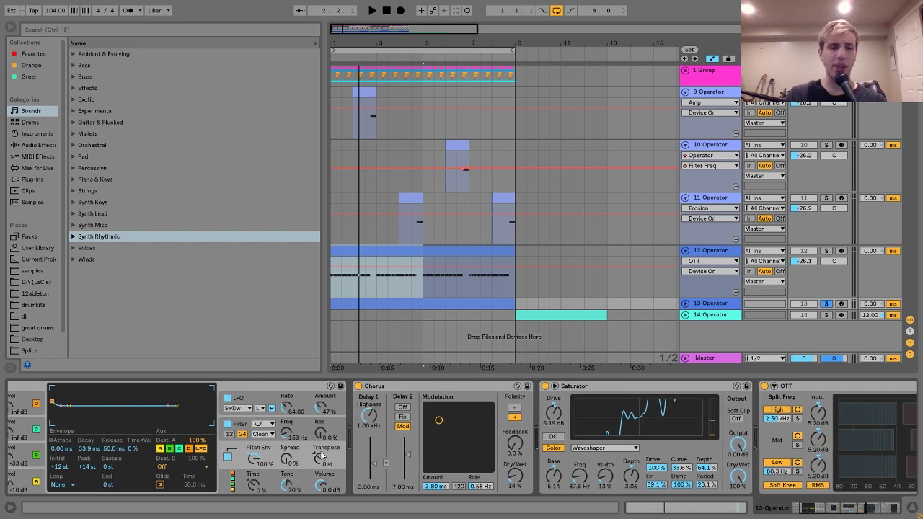
pyautogui.click(390, 399)
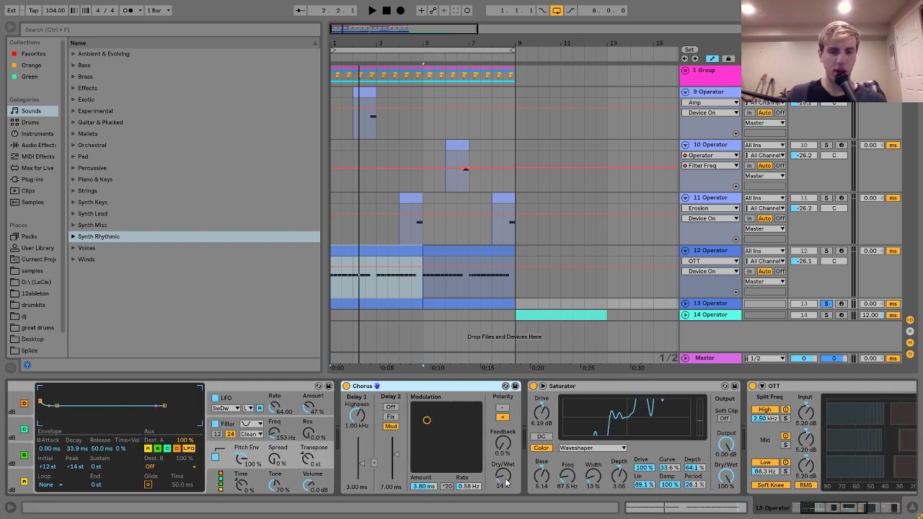
pyautogui.press('space')
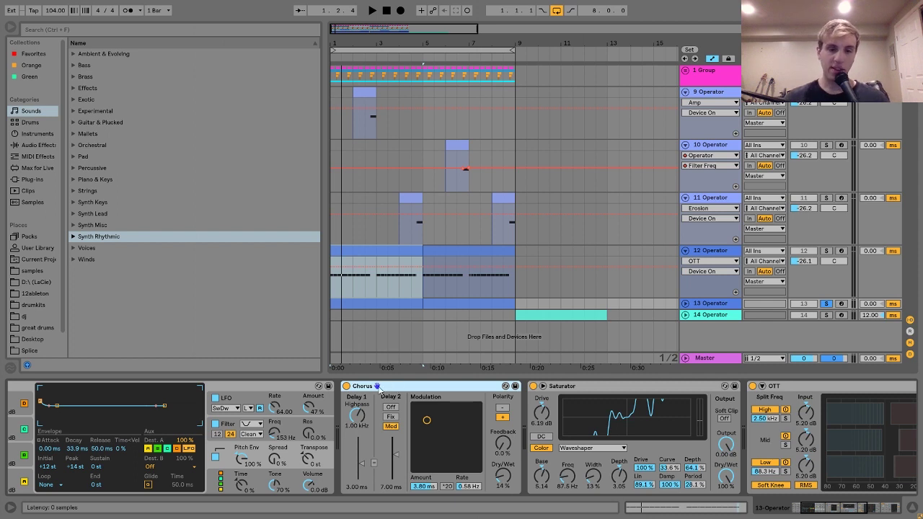
pyautogui.click(347, 387)
pyautogui.press('space')
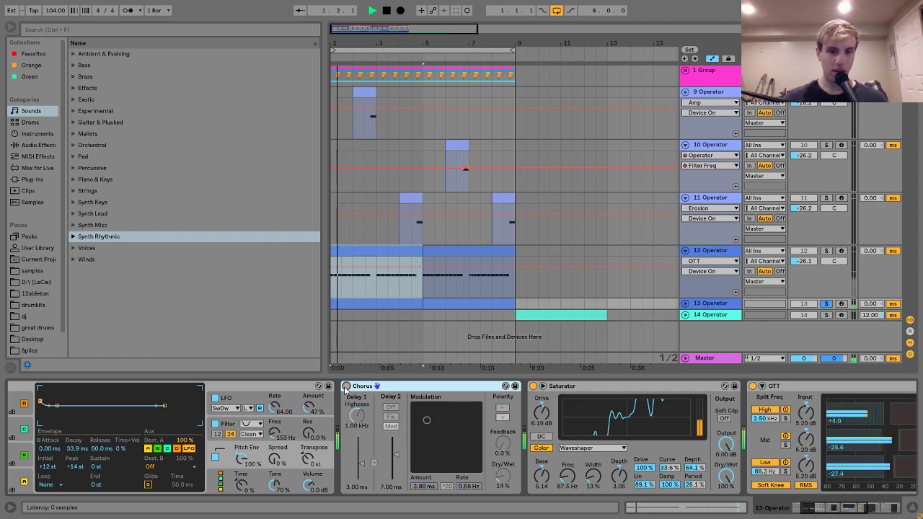
pyautogui.click(346, 386)
pyautogui.press('space')
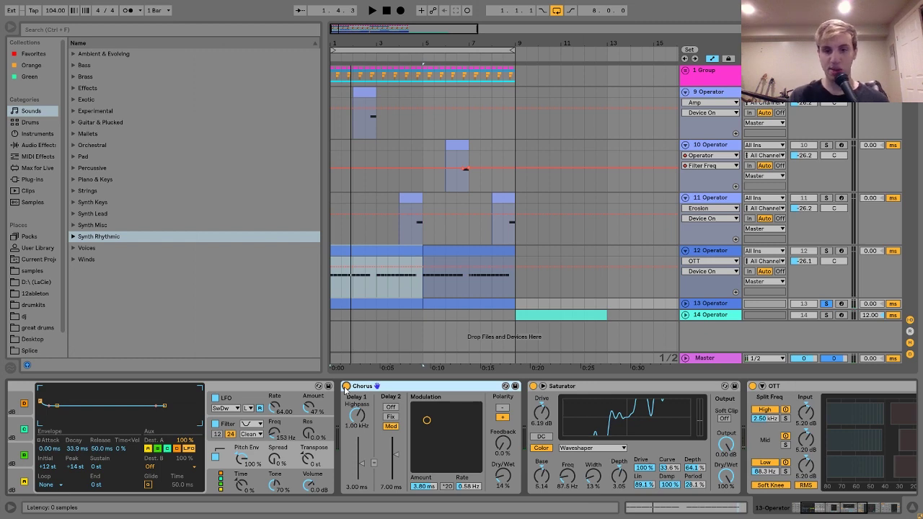
# Review the Saturator, OTT and sidechained Compressor at the end of 13 Operator's effect chain.
pyautogui.hscroll(5, 345, 388)
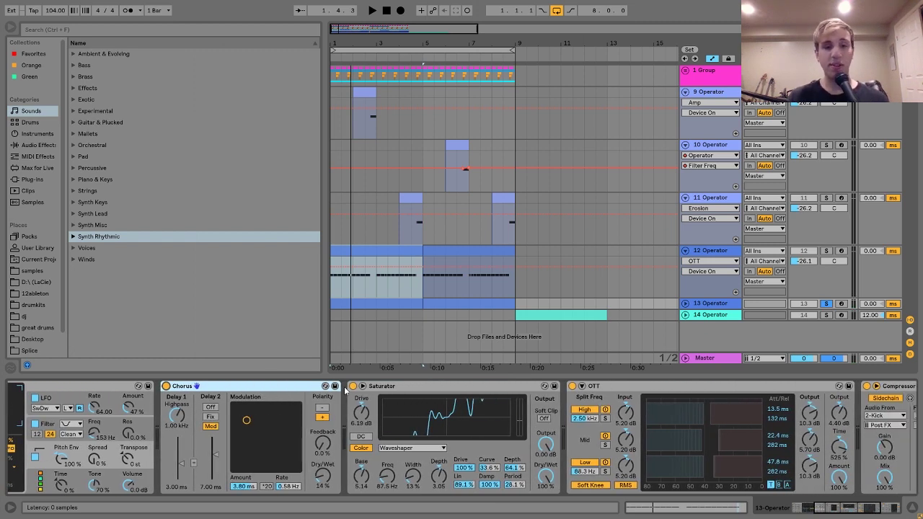
pyautogui.click(393, 386)
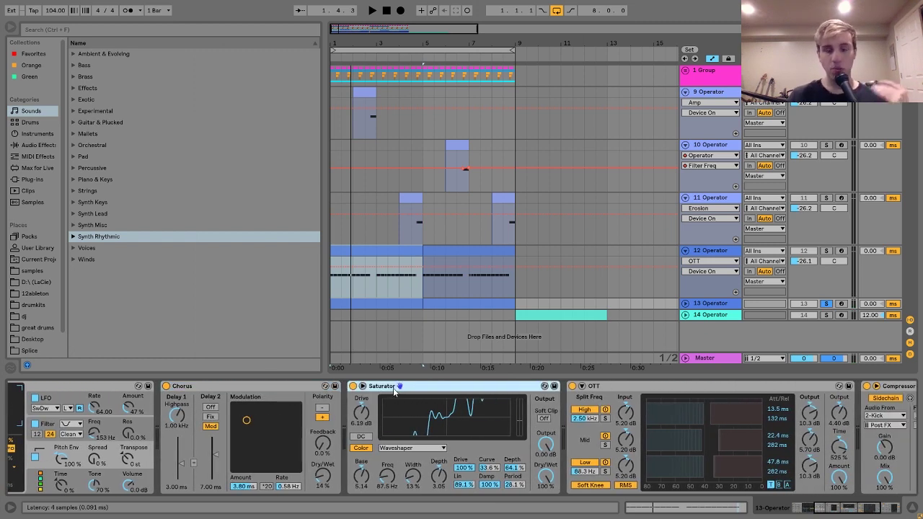
pyautogui.hscroll(6, 393, 388)
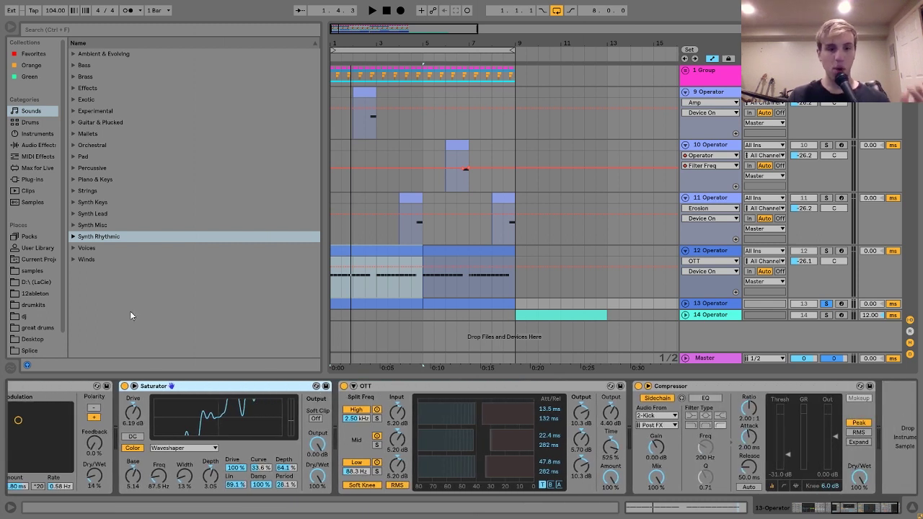
pyautogui.click(492, 387)
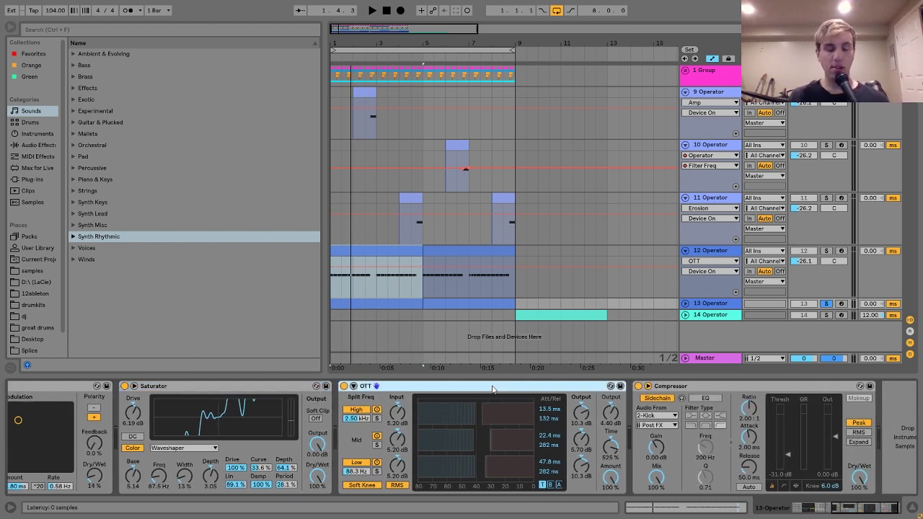
pyautogui.click(687, 387)
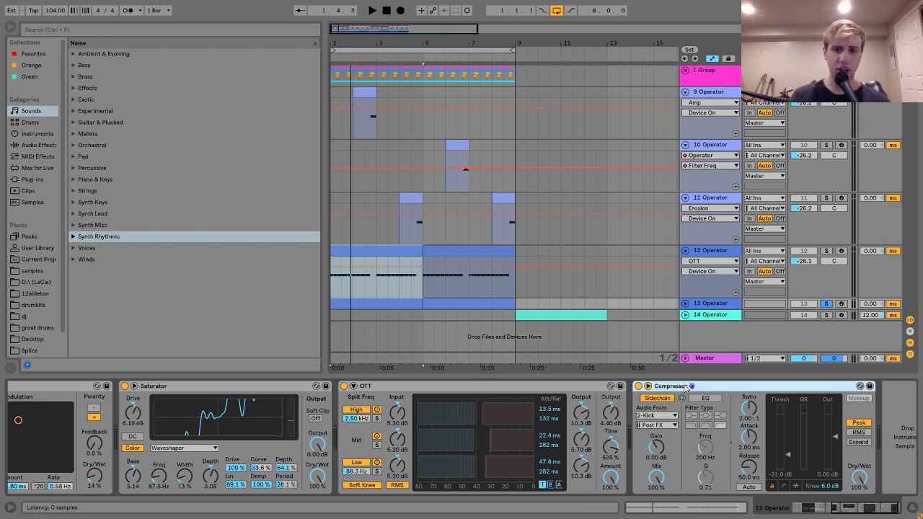
# Add 12 Operator to the solo so both 12 Operator and 13 Operator are soloed.
pyautogui.click(728, 253)
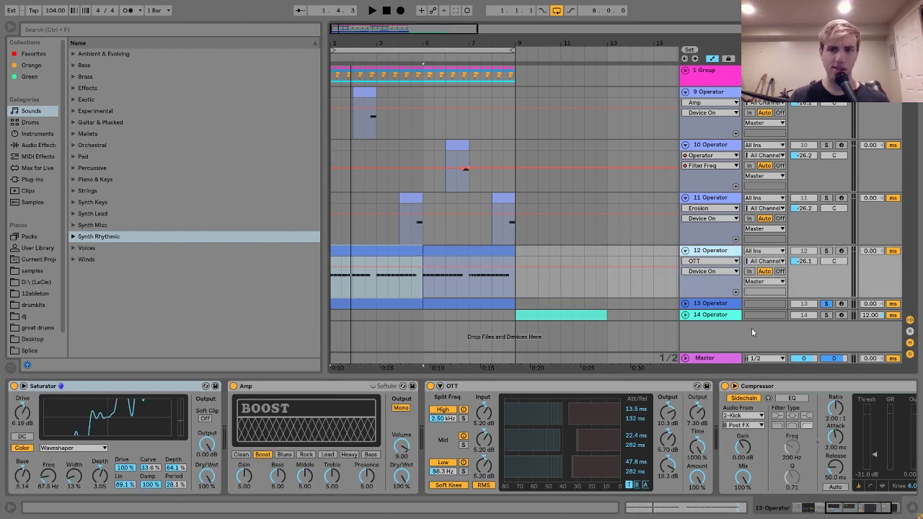
pyautogui.click(827, 251)
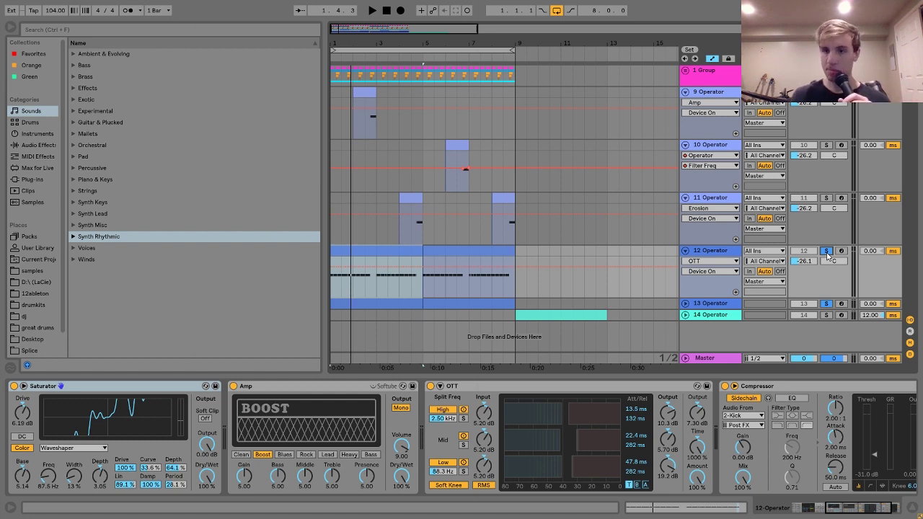
# Clear the solos on the Operator tracks, then select the 14 Operator clip and unfold its track.
pyautogui.click(826, 251)
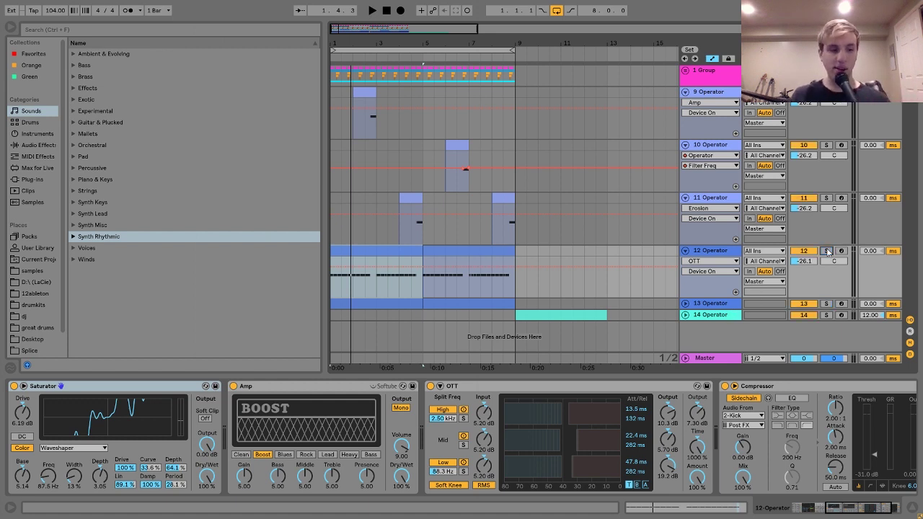
pyautogui.click(557, 315)
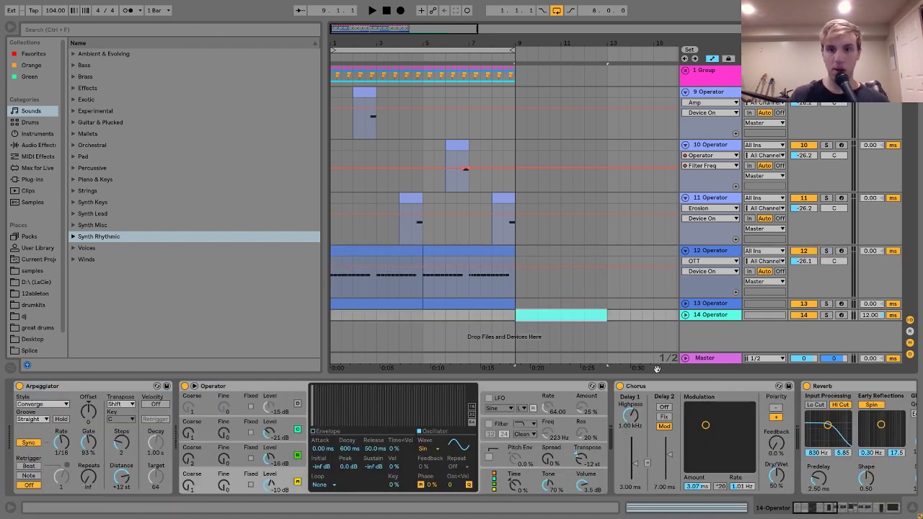
pyautogui.click(686, 315)
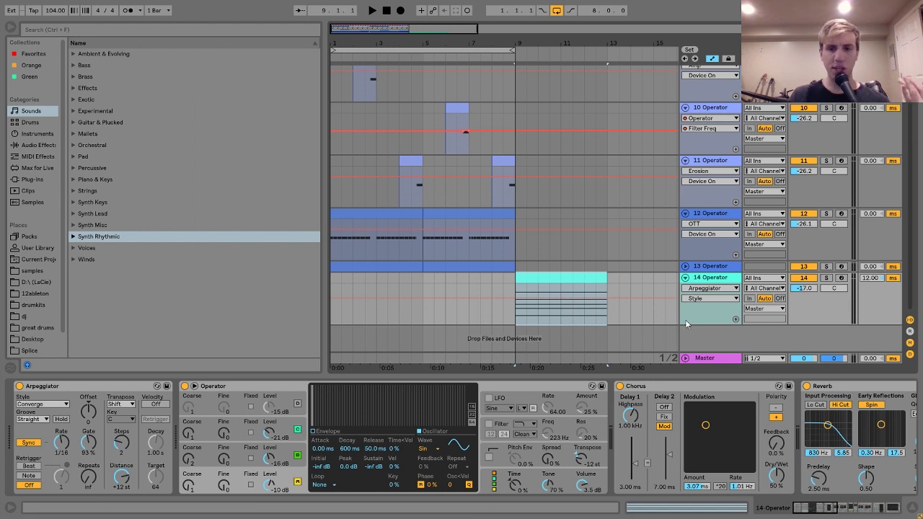
# Make the 14 Operator track lane slightly taller and audition its clip from bar 9.
pyautogui.moveTo(697, 324); pyautogui.dragTo(697, 333)
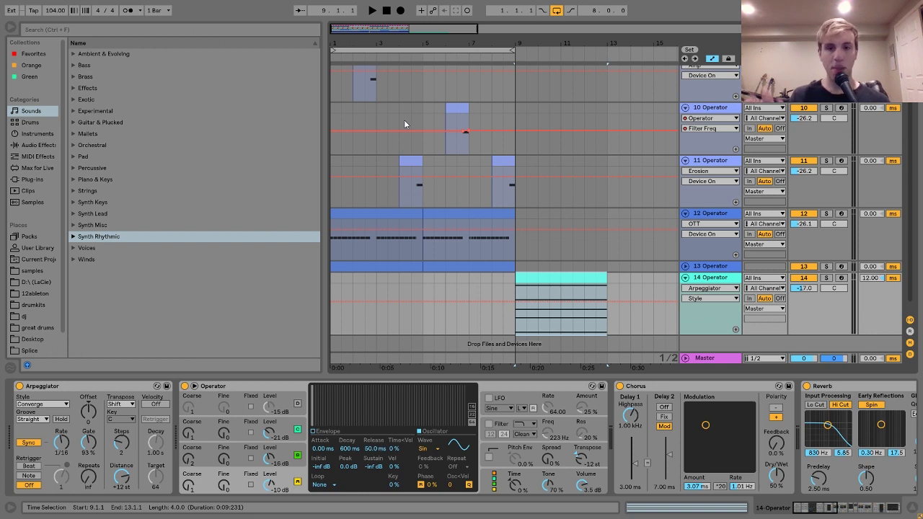
pyautogui.press('space')
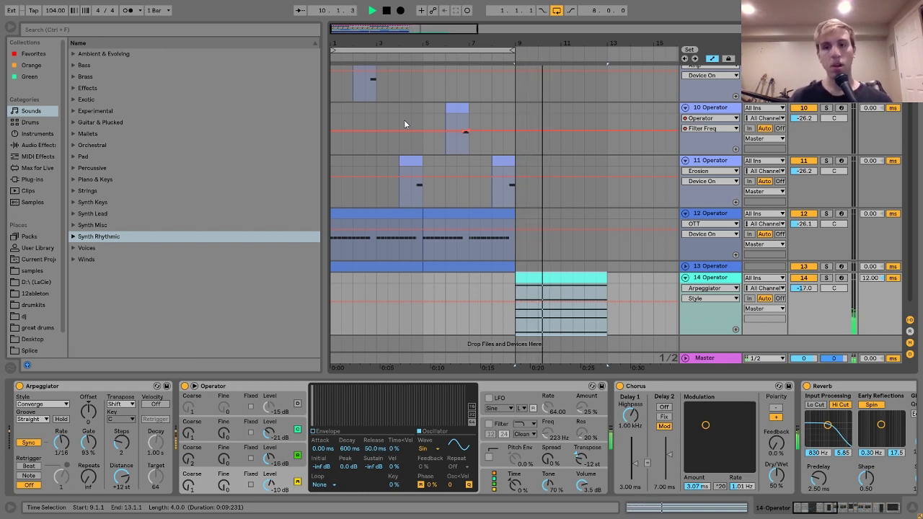
pyautogui.press('space')
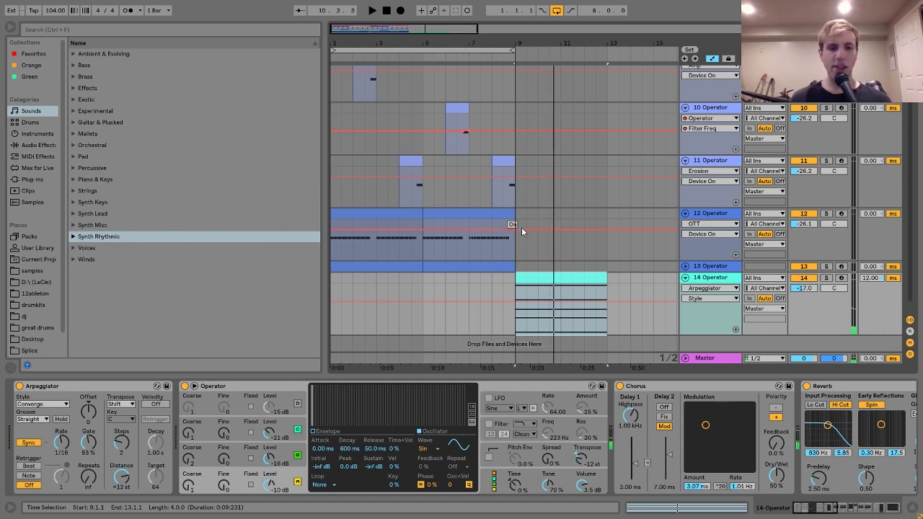
# Open the 14 Operator clip's MIDI notes and inspect the stacked chord.
pyautogui.doubleClick(570, 278)
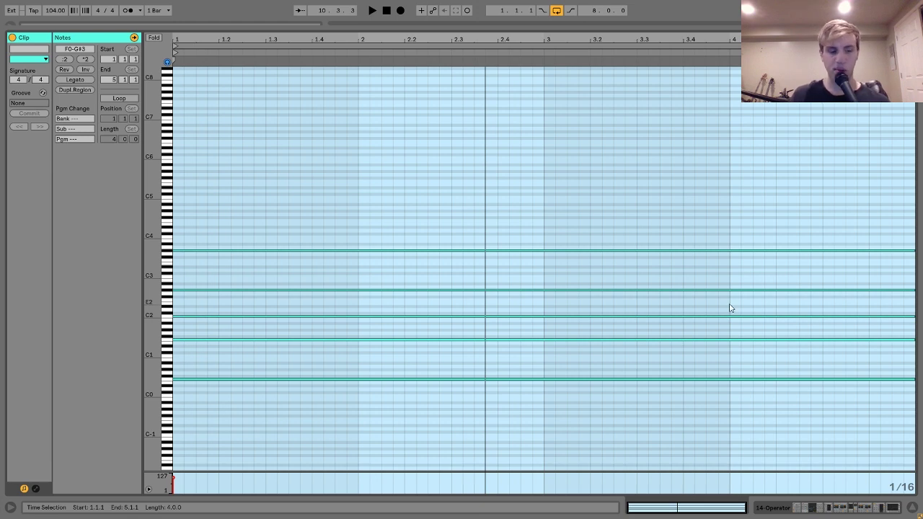
pyautogui.click(220, 376)
pyautogui.moveTo(217, 357); pyautogui.dragTo(207, 266)
pyautogui.click(208, 266)
# Try the chord's G#2 note an octave lower at G#1, returning it to G#2.
pyautogui.click(215, 290)
pyautogui.hotkey('shift', 'Down')
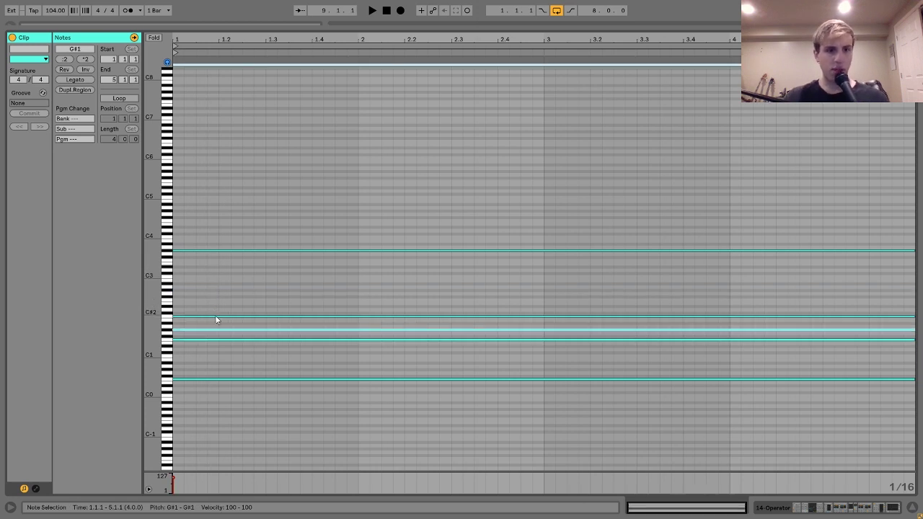
pyautogui.hotkey('shift', 'Up')
pyautogui.click(182, 250)
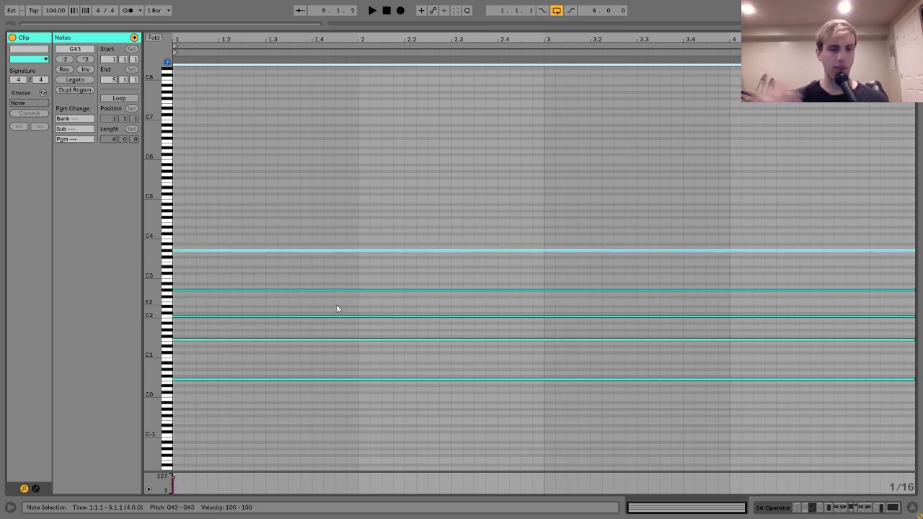
pyautogui.click(243, 380)
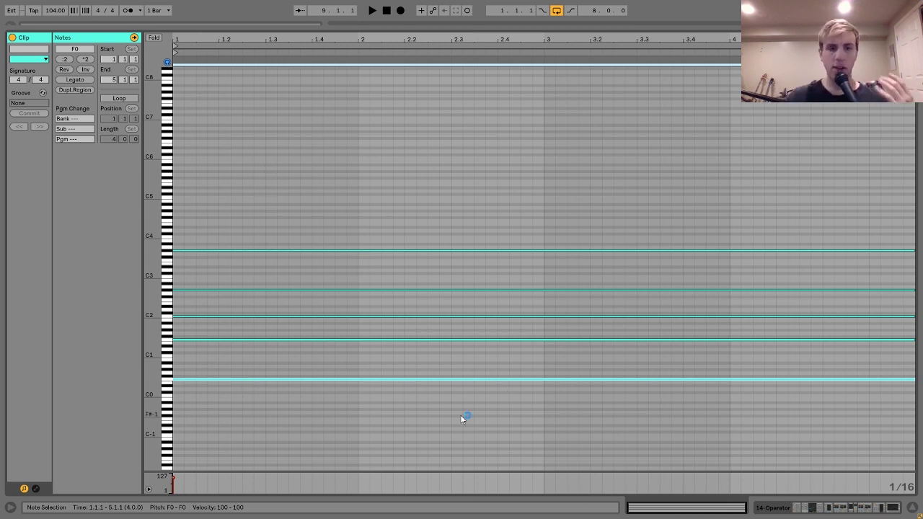
pyautogui.click(775, 507)
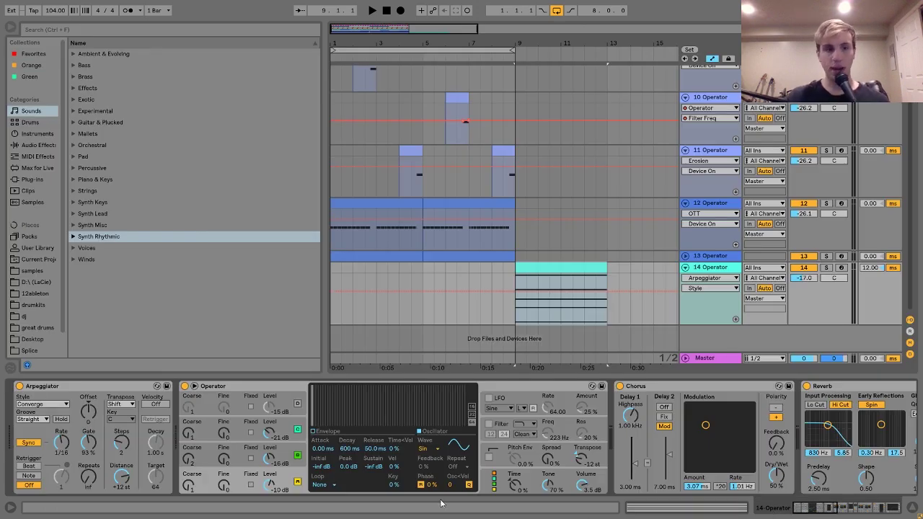
# Browse the Arpeggiator's Style options, keep Converge, and audition the arpeggiated chord.
pyautogui.click(38, 405)
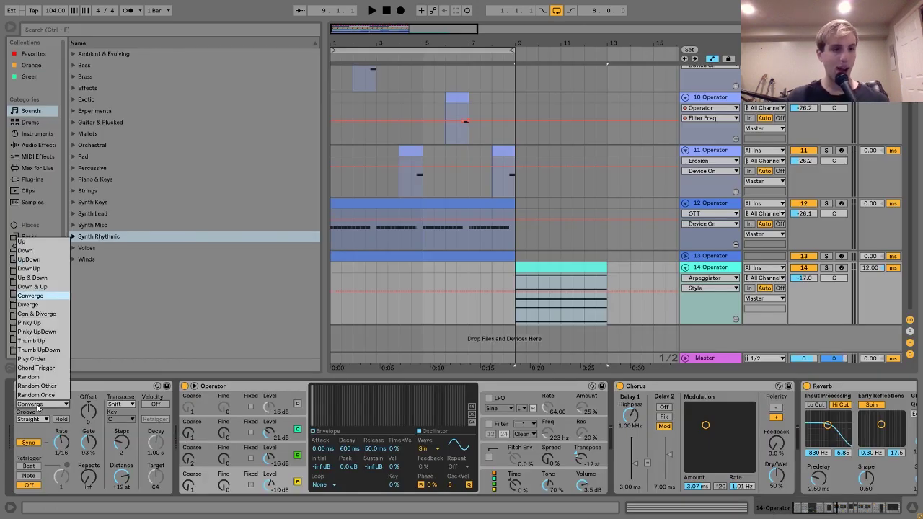
pyautogui.click(38, 406)
pyautogui.click(40, 405)
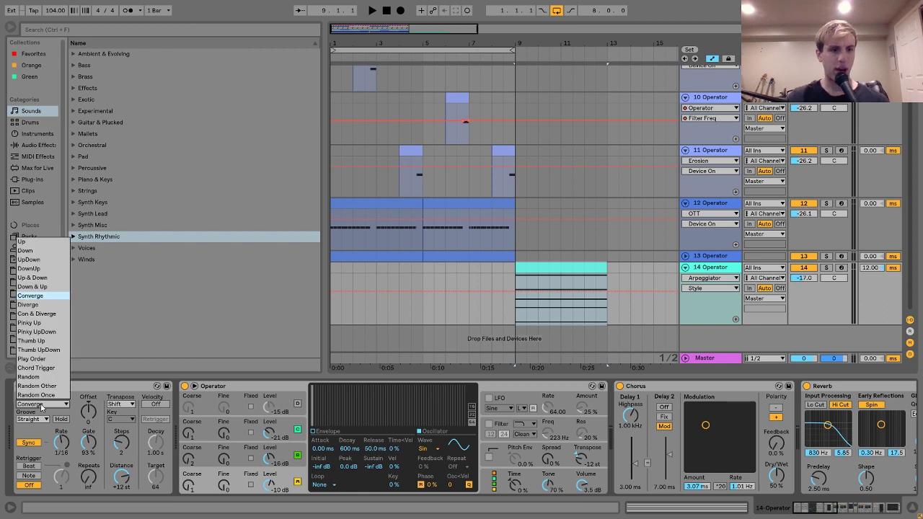
pyautogui.click(42, 296)
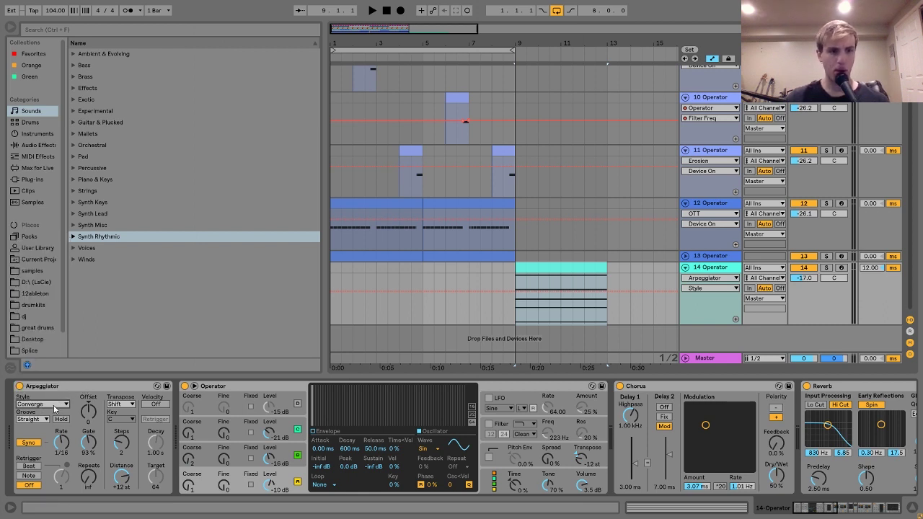
pyautogui.click(56, 404)
pyautogui.click(120, 405)
pyautogui.press('space')
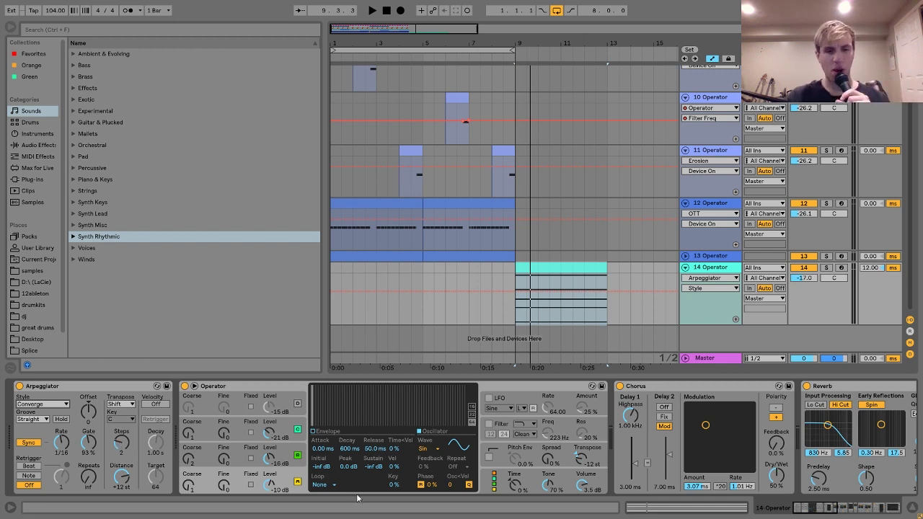
# Inspect oscillators A, B and C of the 14 Operator synth and audition their combined sound.
pyautogui.click(283, 480)
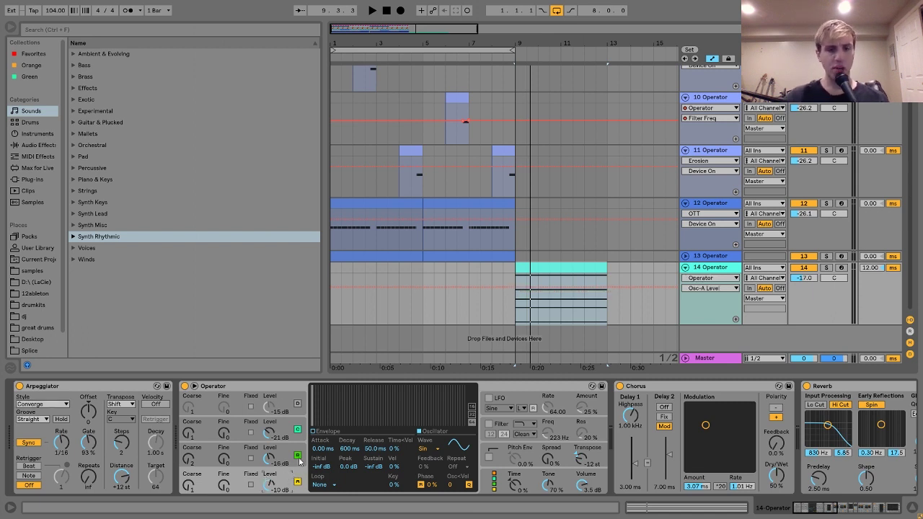
pyautogui.click(290, 443)
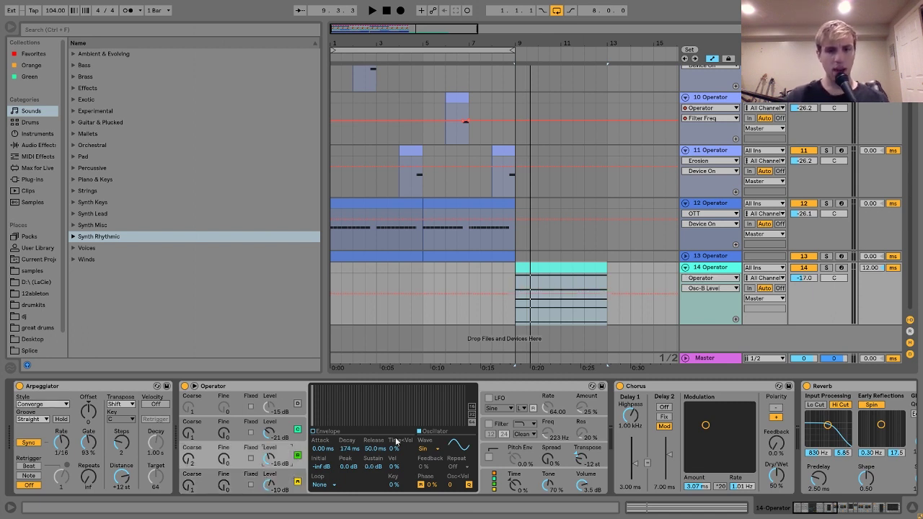
pyautogui.click(292, 426)
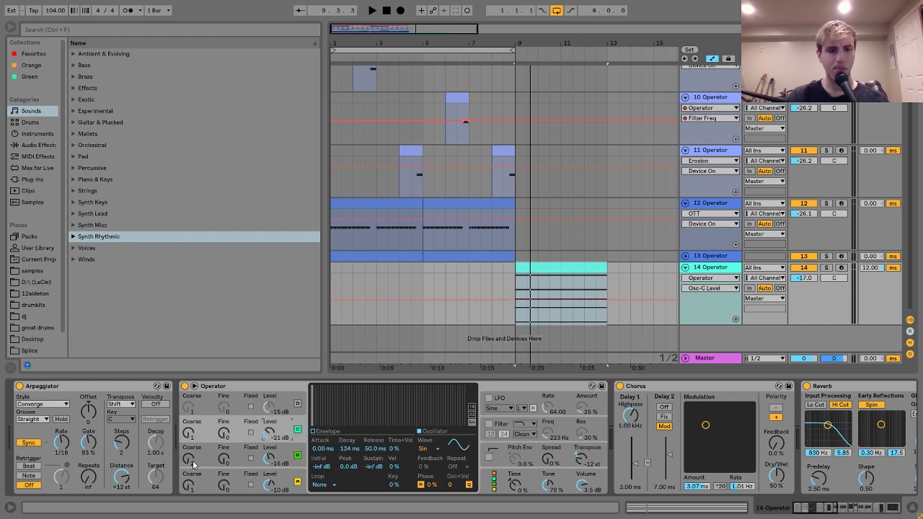
pyautogui.press('space')
pyautogui.press('space')
# Compare 14 Operator's sound with the Chorus bypassed and on during playback, leaving the Chorus on.
pyautogui.scroll(-5, 646, 442)
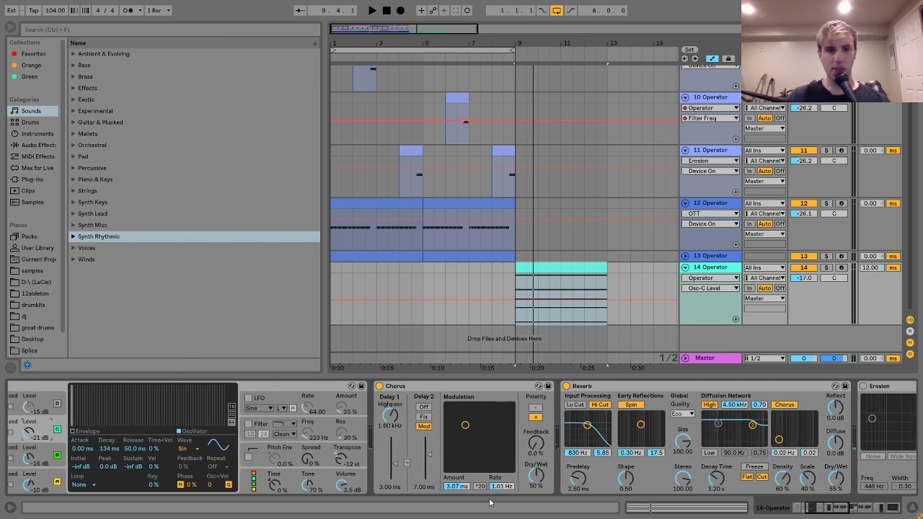
pyautogui.scroll(-6, 345, 467)
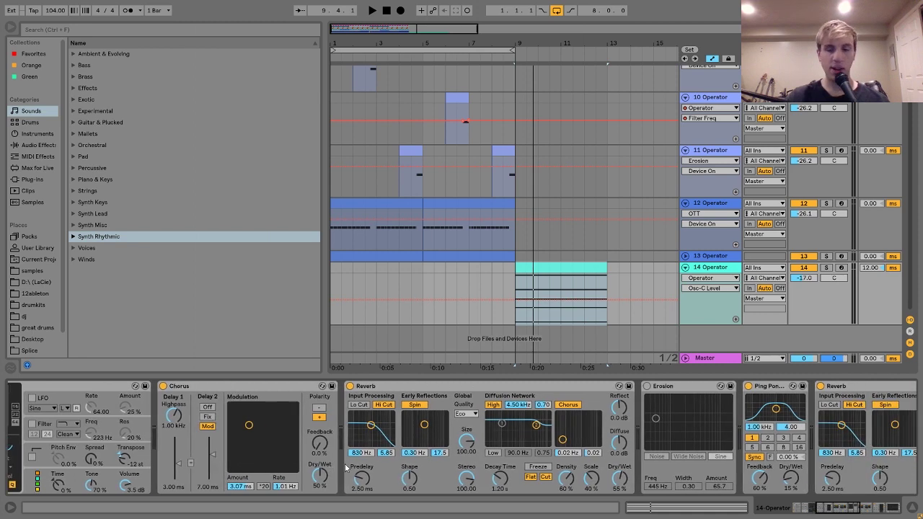
pyautogui.scroll(1, 345, 467)
pyautogui.click(176, 386)
pyautogui.press('space')
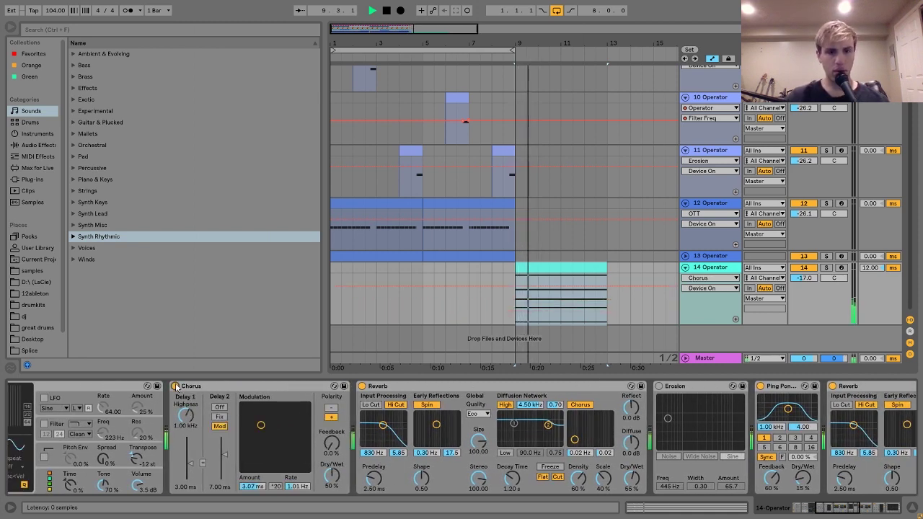
pyautogui.press('space')
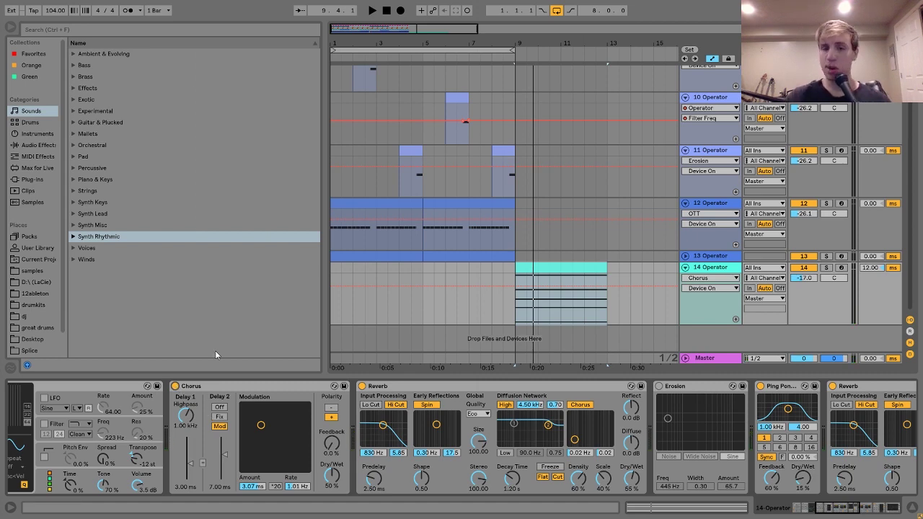
# Delete the disabled Erosion device from 14 Operator's effect chain.
pyautogui.hscroll(5, 309, 403)
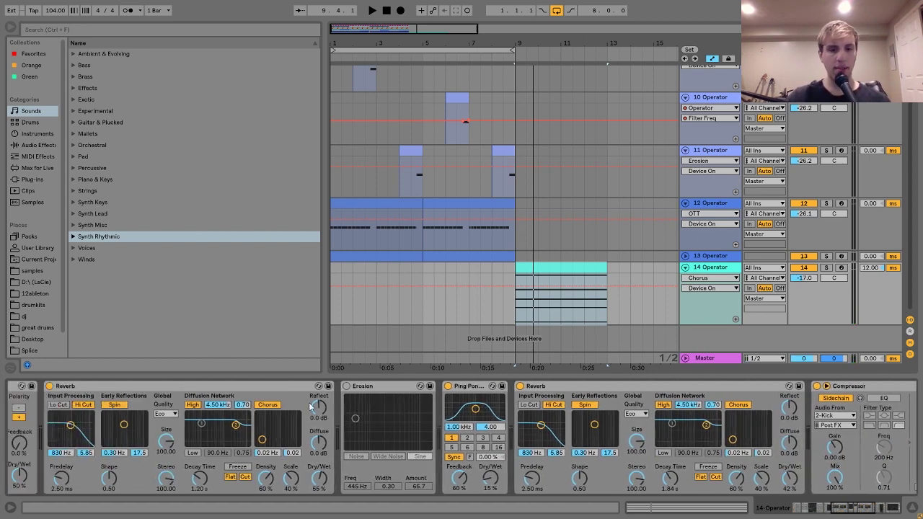
pyautogui.hscroll(-4, 308, 402)
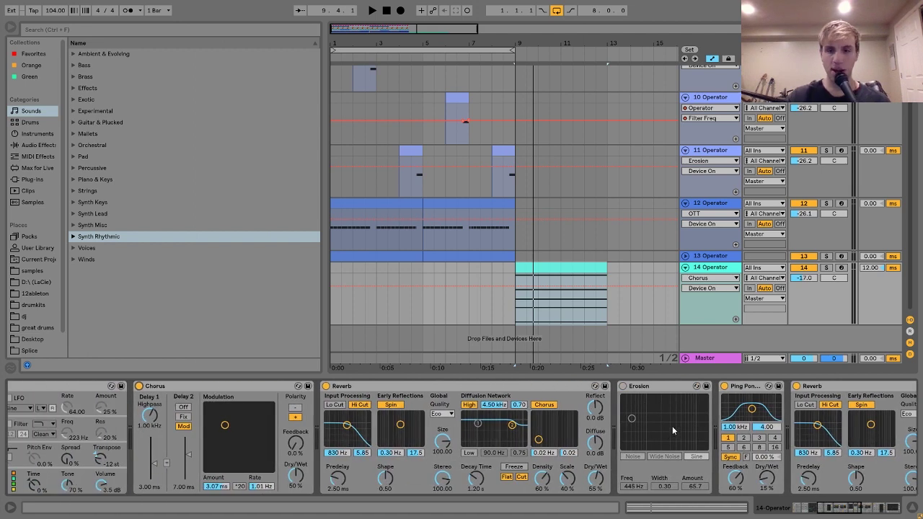
pyautogui.click(652, 385)
pyautogui.press('Delete')
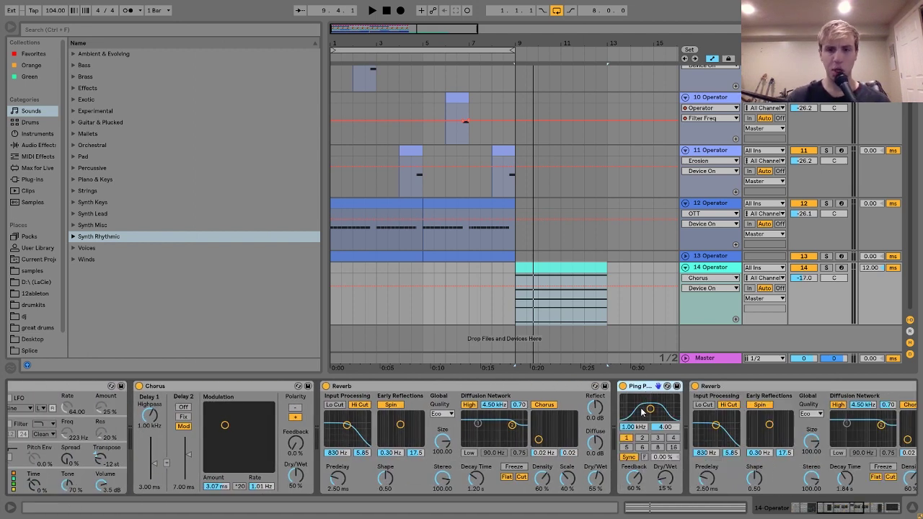
# Review the first Reverb and the Ping Pong Delay on 14 Operator while auditioning the clip.
pyautogui.hscroll(4, 642, 411)
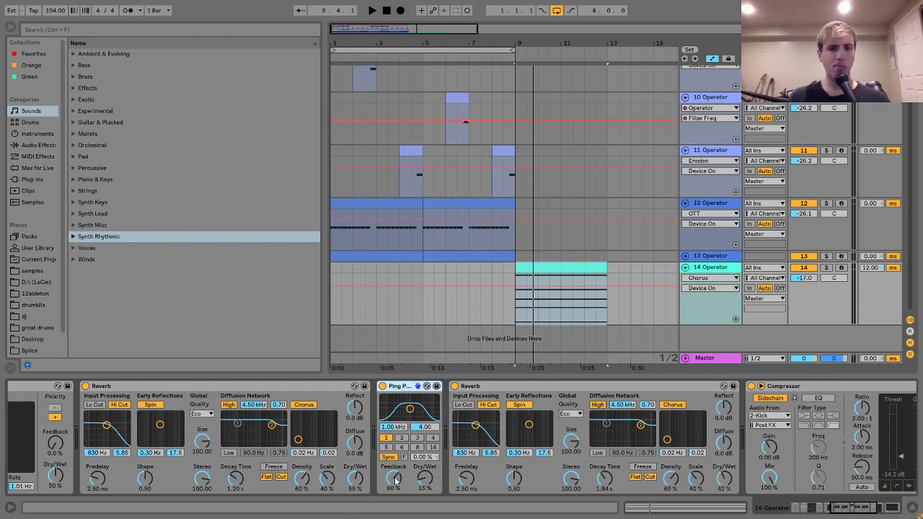
pyautogui.press('space')
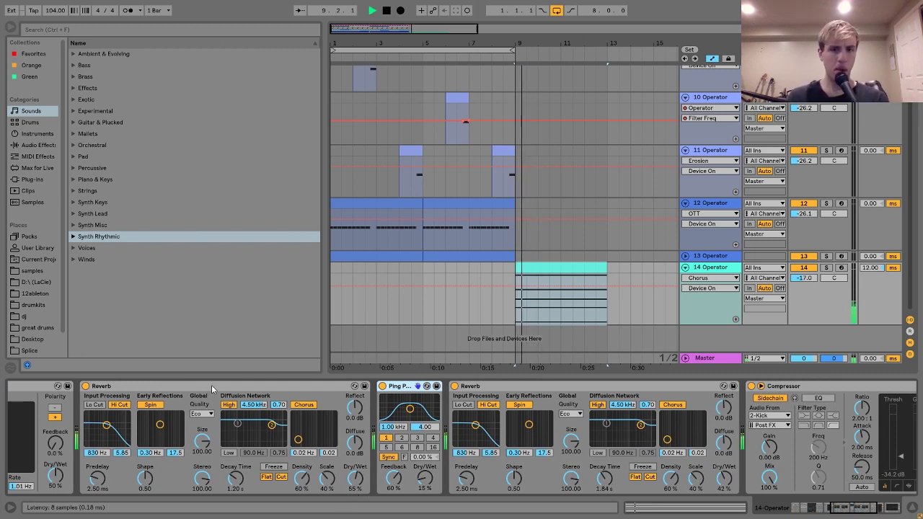
pyautogui.press('space')
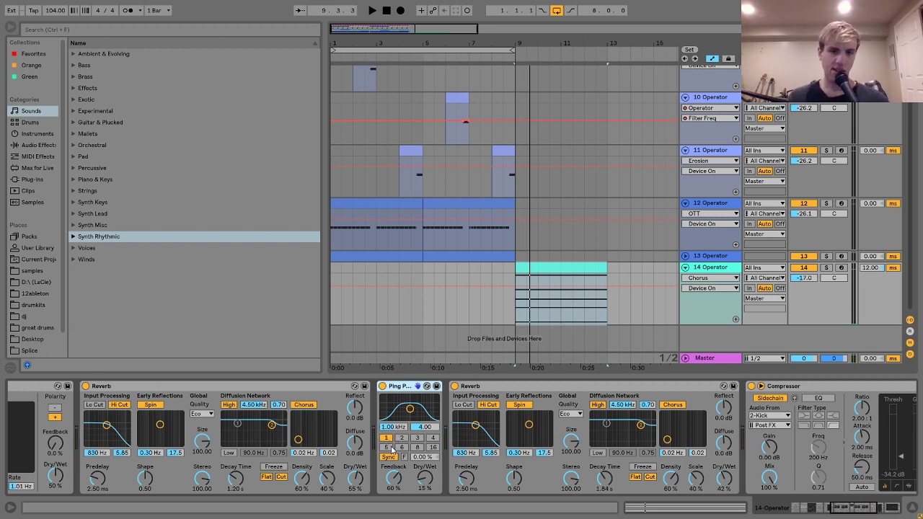
# Compare 14 Operator during playback with the second Reverb bypassed and on, leaving the Reverb on.
pyautogui.hscroll(5, 407, 391)
pyautogui.press('space')
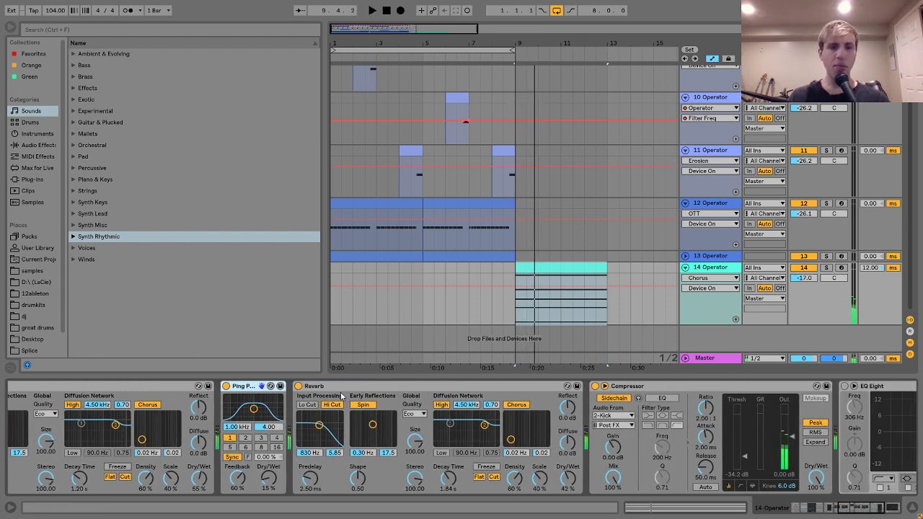
pyautogui.click(300, 386)
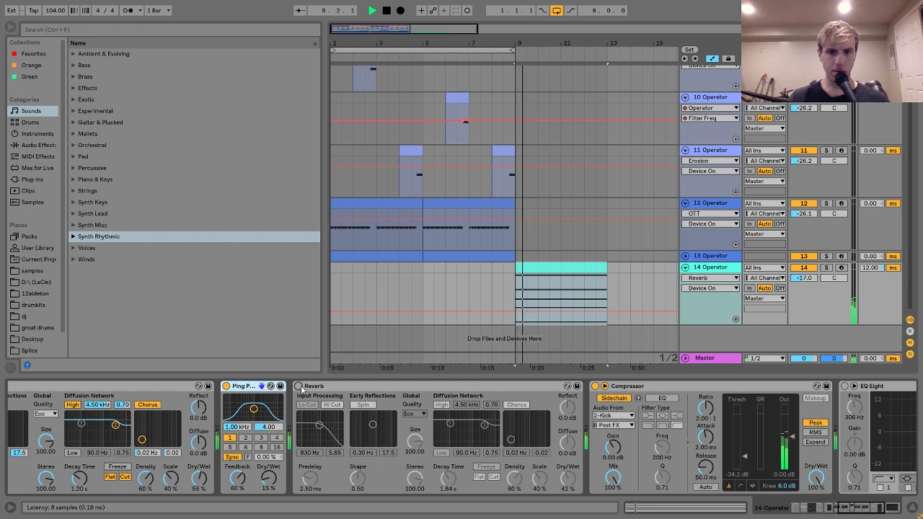
pyautogui.click(299, 387)
pyautogui.press('space')
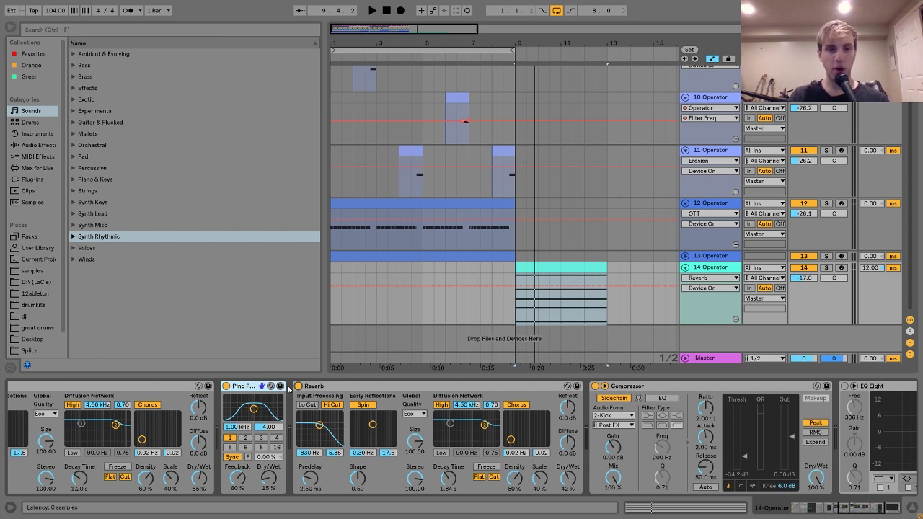
# Review the second Reverb, sidechained Compressor and EQ Eight at the end of 14 Operator's effect chain.
pyautogui.click(443, 388)
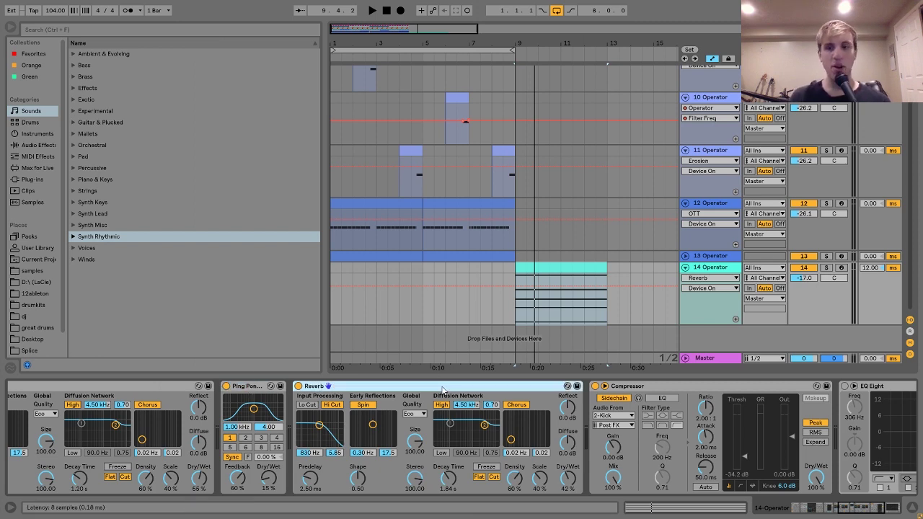
pyautogui.hscroll(5, 443, 391)
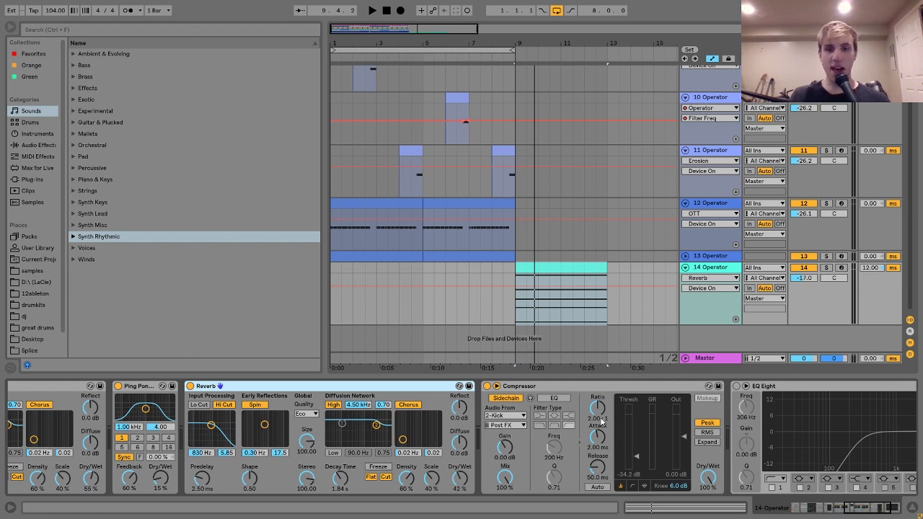
pyautogui.hscroll(8, 603, 422)
pyautogui.click(509, 398)
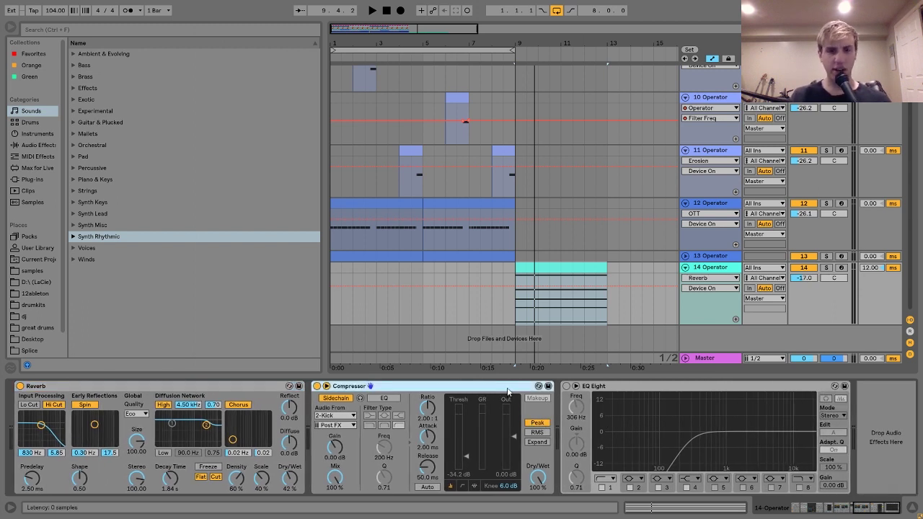
# Move the 14 Operator clip from bar 9 to the start of the arrangement at bar 1.
pyautogui.moveTo(581, 268); pyautogui.dragTo(387, 271)
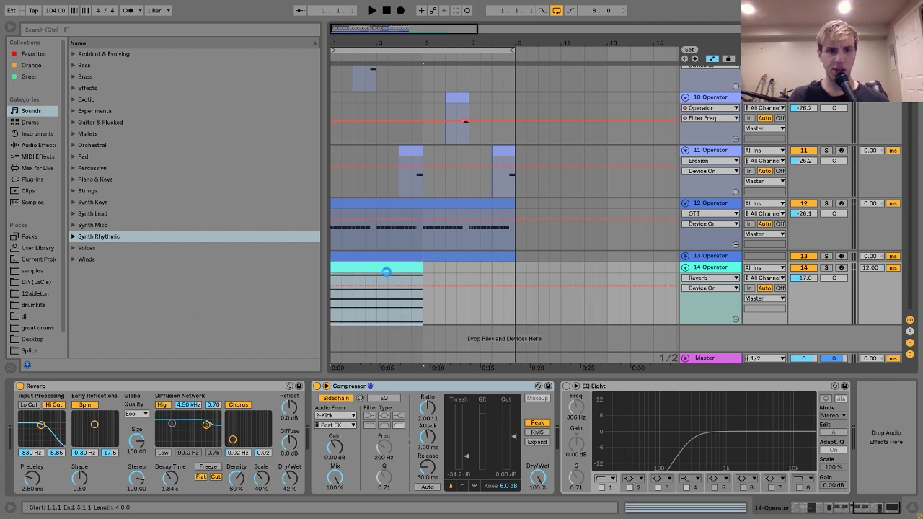
# Audition the 14 Operator clip from bar 1 with the other tracks and undo its move.
pyautogui.press('space')
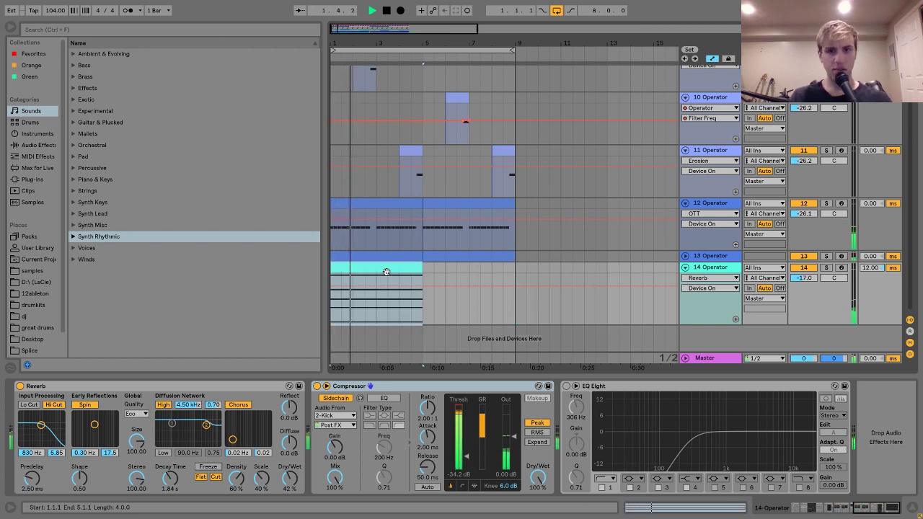
pyautogui.press('space')
pyautogui.hotkey('ctrl', 'z')
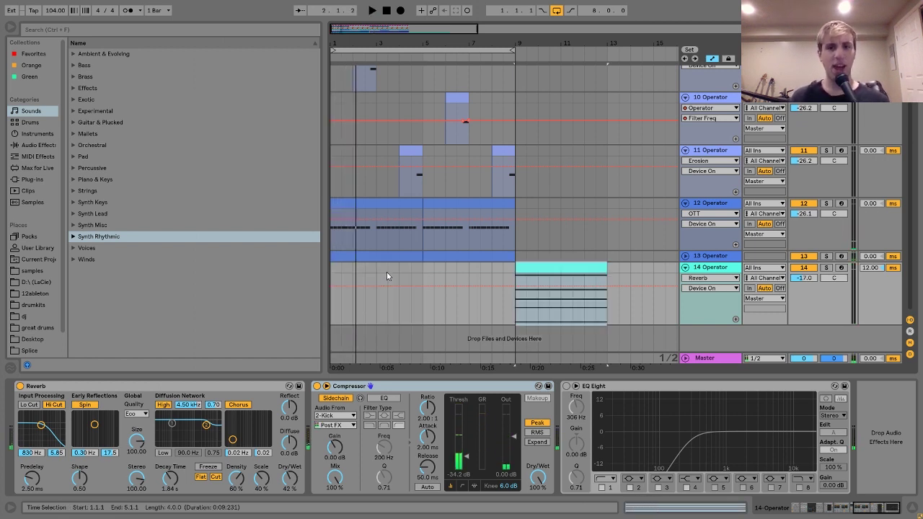
# Delete the EQ Eight from the end of 14 Operator's effect chain.
pyautogui.click(584, 386)
pyautogui.press('Delete')
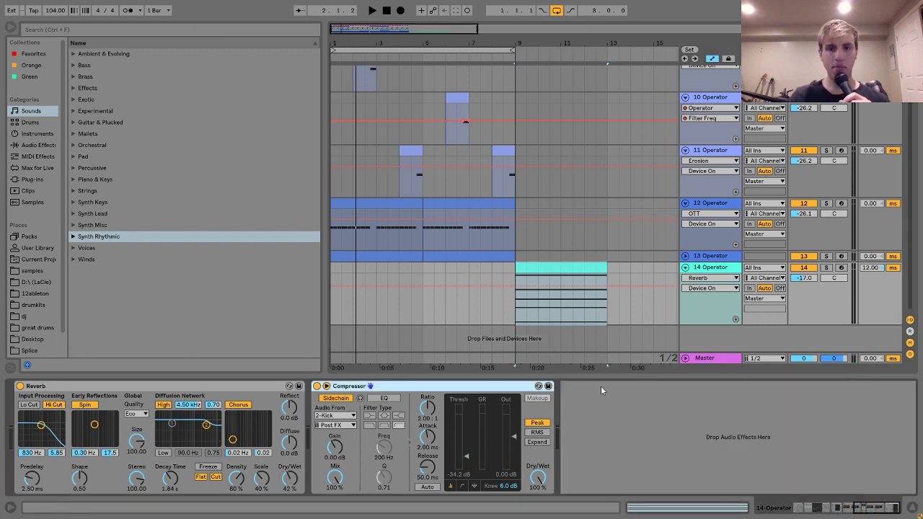
# Review the effect chain on 1 Group and return to the 14 Operator track's clip at bar 9.
pyautogui.scroll(2, 448, 258)
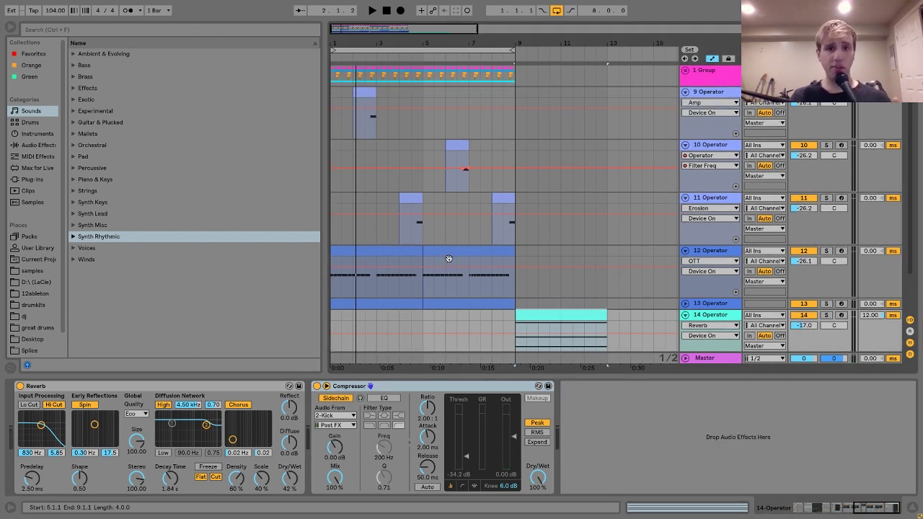
pyautogui.click(705, 70)
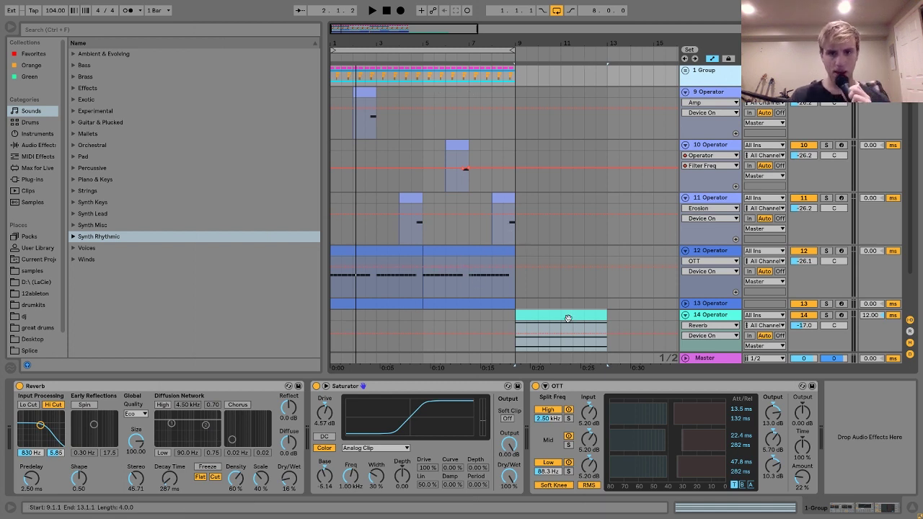
pyautogui.click(597, 326)
pyautogui.scroll(-2, 569, 318)
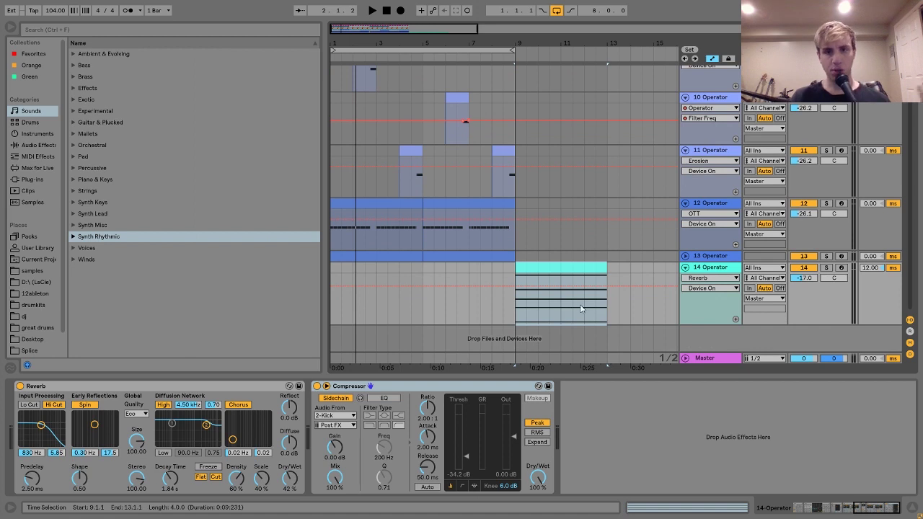